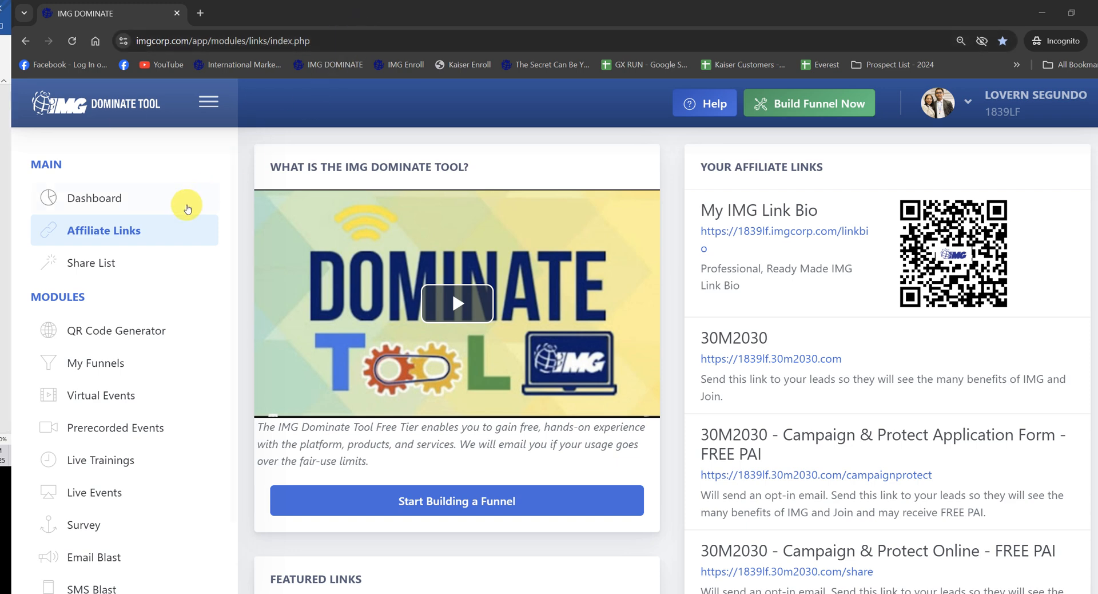
# Step: Open the Email Blast module and show all subscriber lists
pyautogui.scroll(-2, 109, 286)
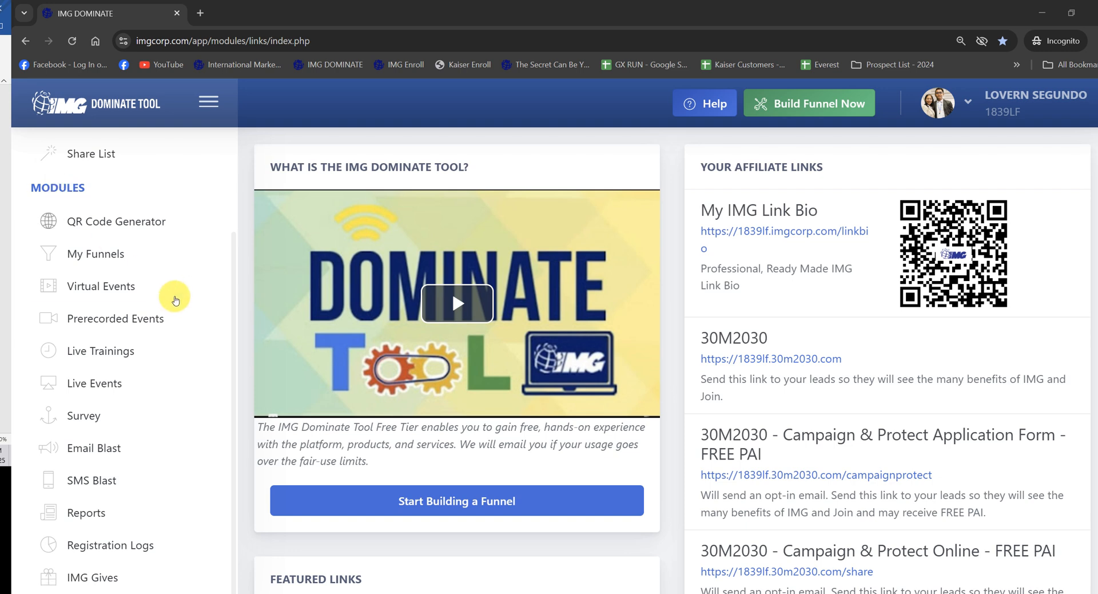
pyautogui.click(112, 452)
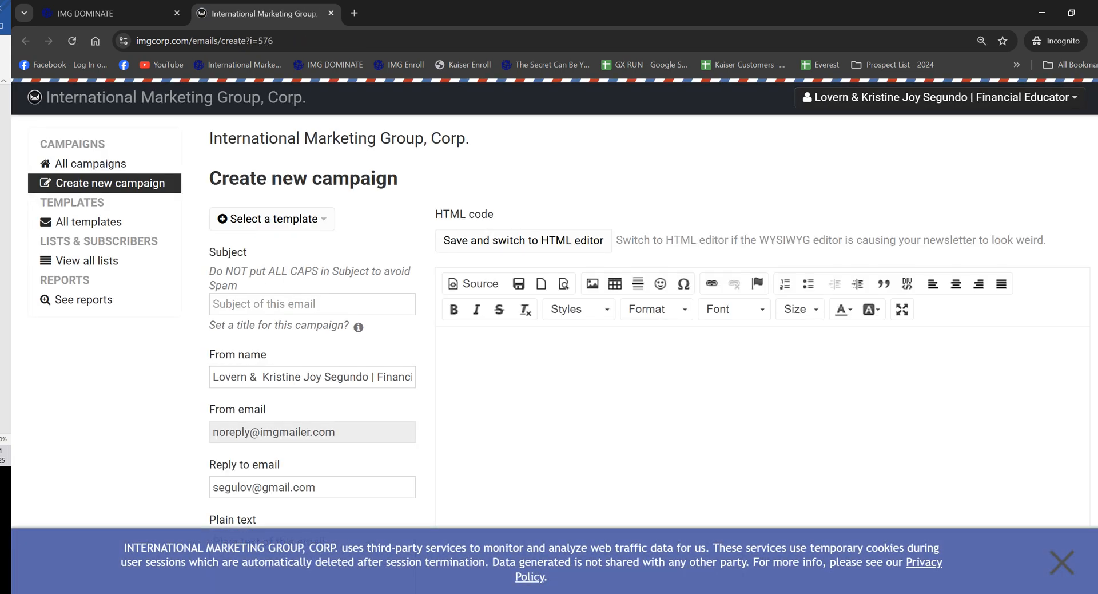
pyautogui.click(101, 263)
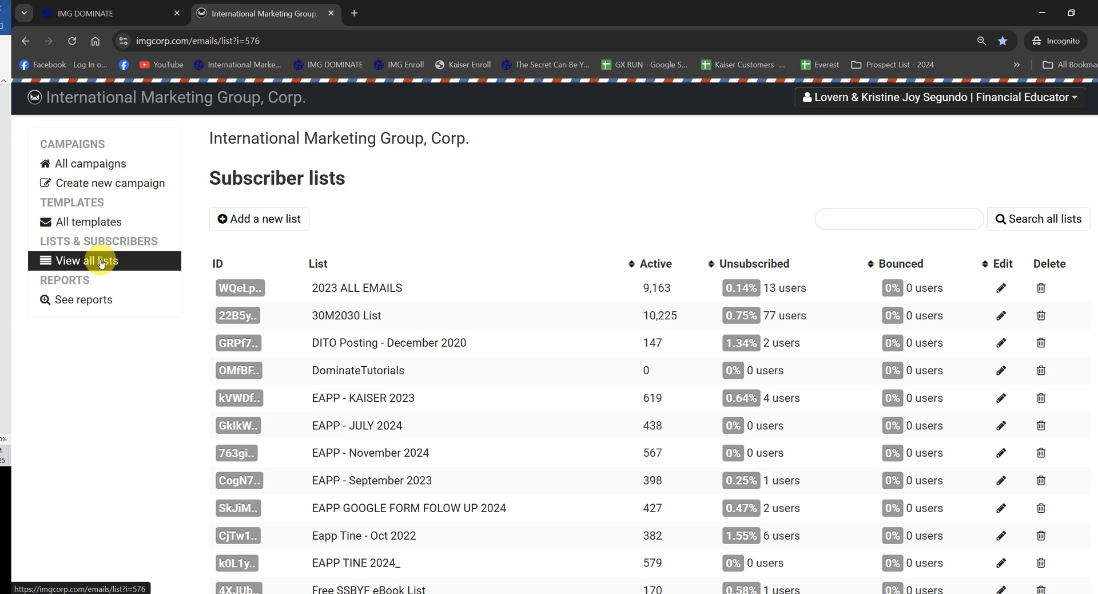
# Step: Add a new subscriber list named "PAYMENT_KAISER REMINDER"
pyautogui.click(266, 221)
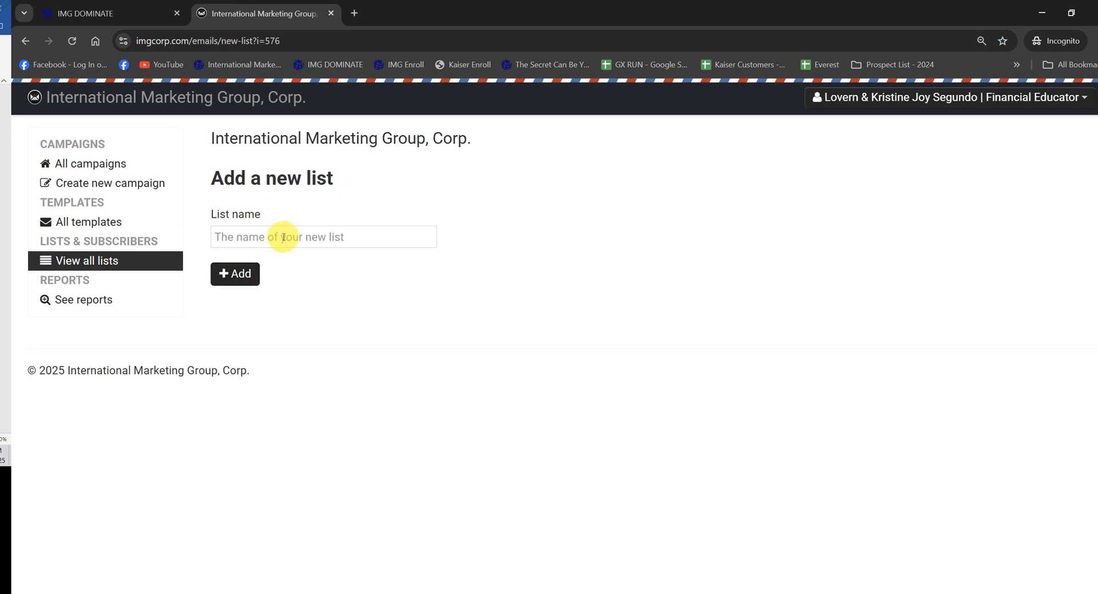
pyautogui.click(284, 237)
pyautogui.write('KA')
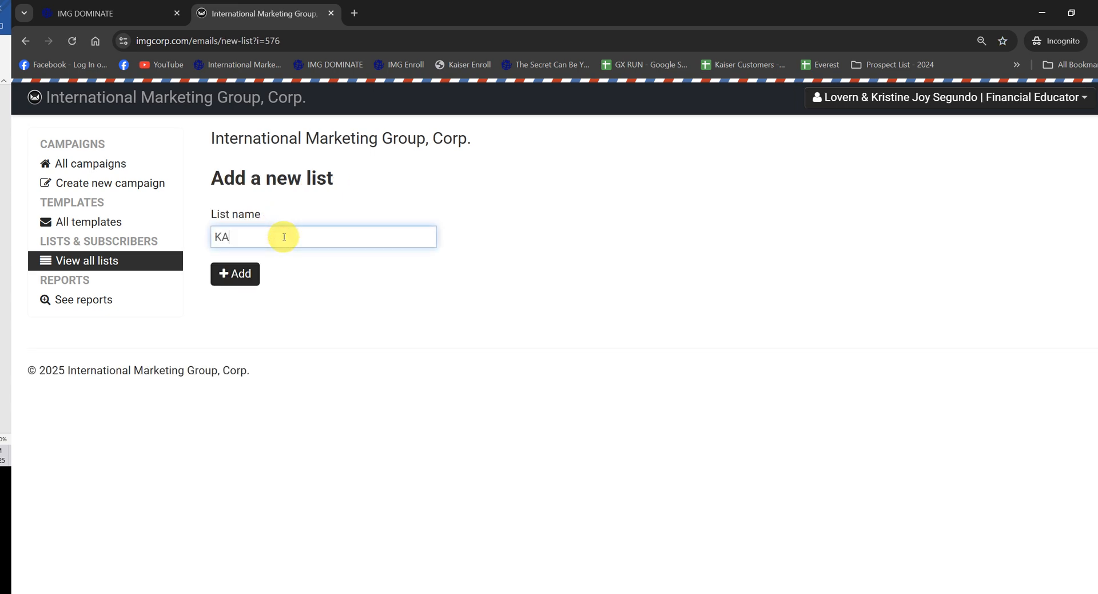
pyautogui.write('ISER REMINDER')
pyautogui.write('PAYM')
pyautogui.write('ENT')
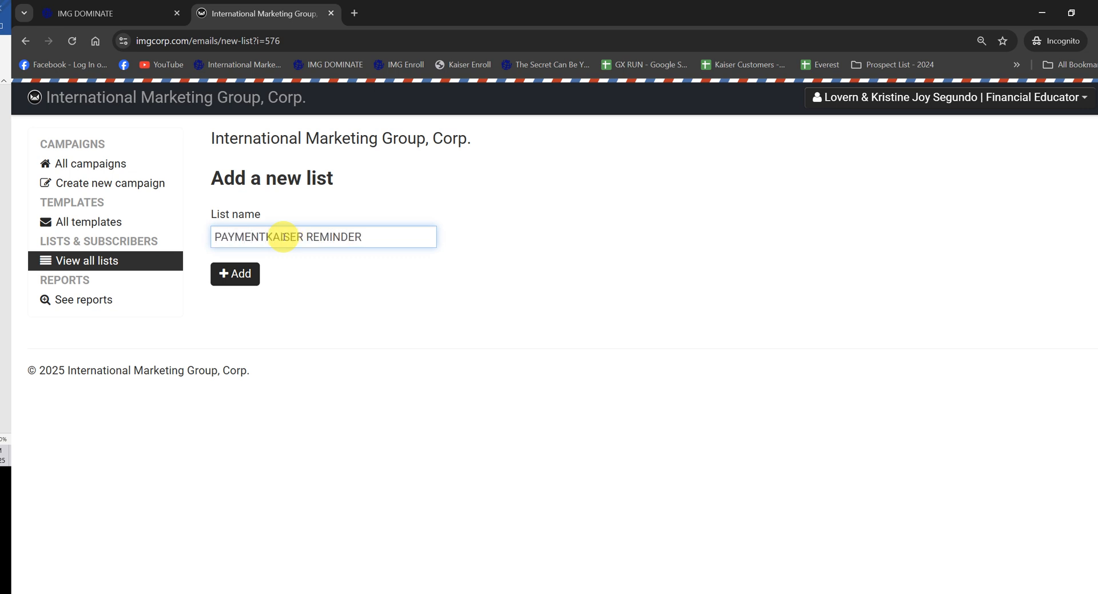
pyautogui.write('_')
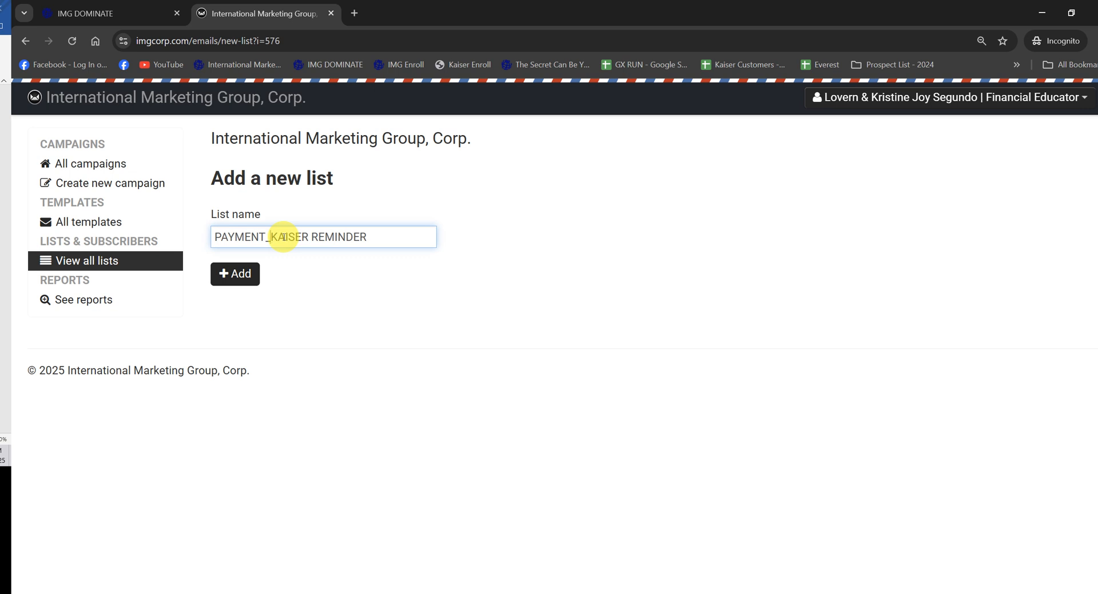
pyautogui.hotkey('shift', 'Home')
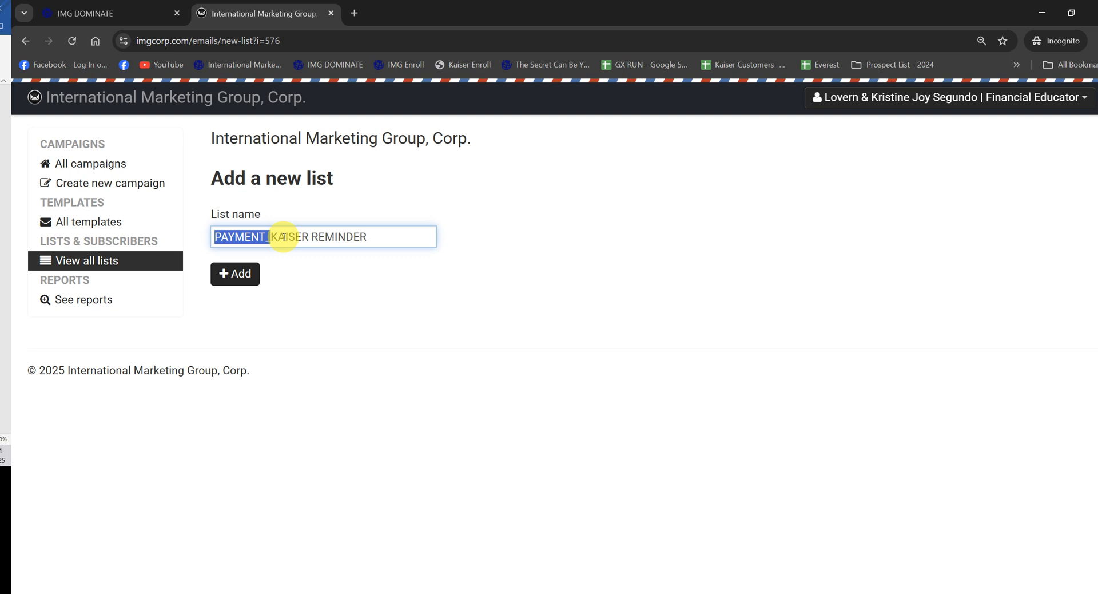
pyautogui.click(239, 274)
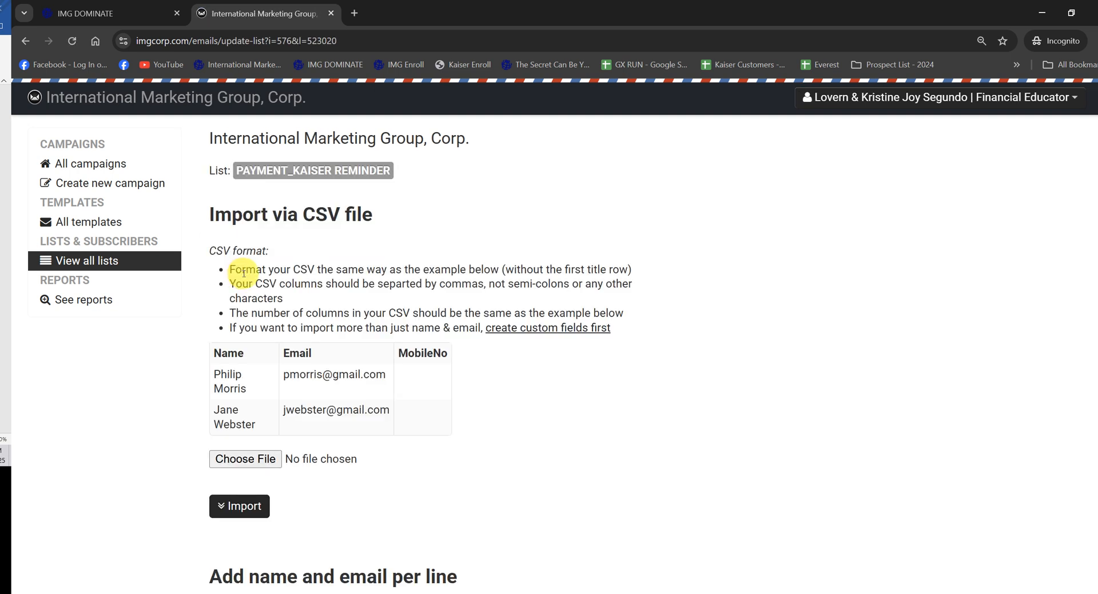
# Step: Add two subscribers to the PAYMENT_KAISER REMINDER list, entering each one's name and email on a separate line
pyautogui.scroll(-3, 243, 273)
pyautogui.scroll(-1, 488, 307)
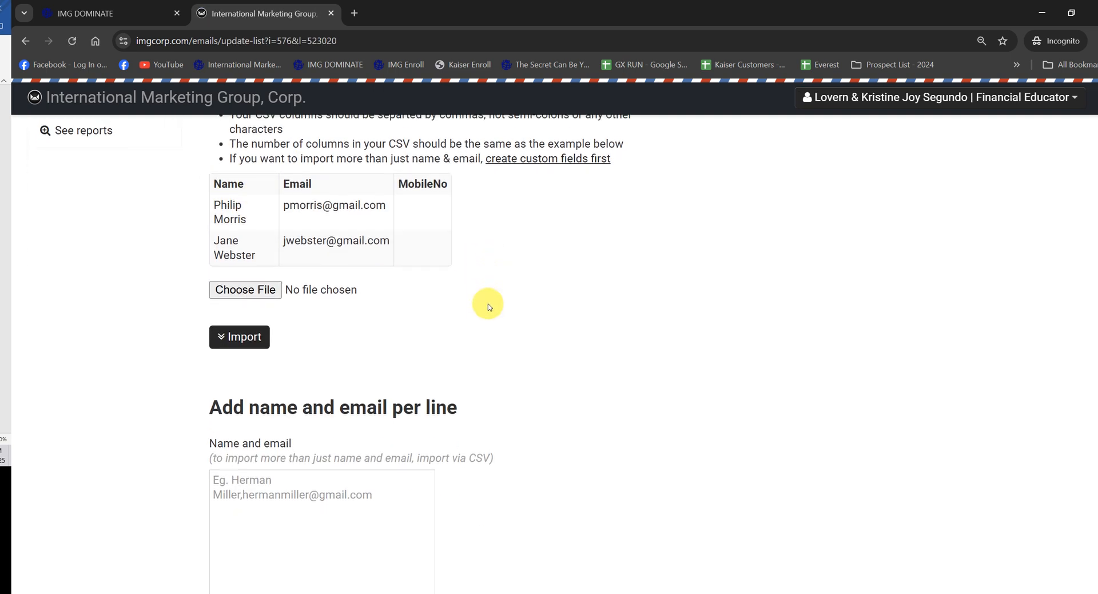
pyautogui.scroll(-2, 488, 307)
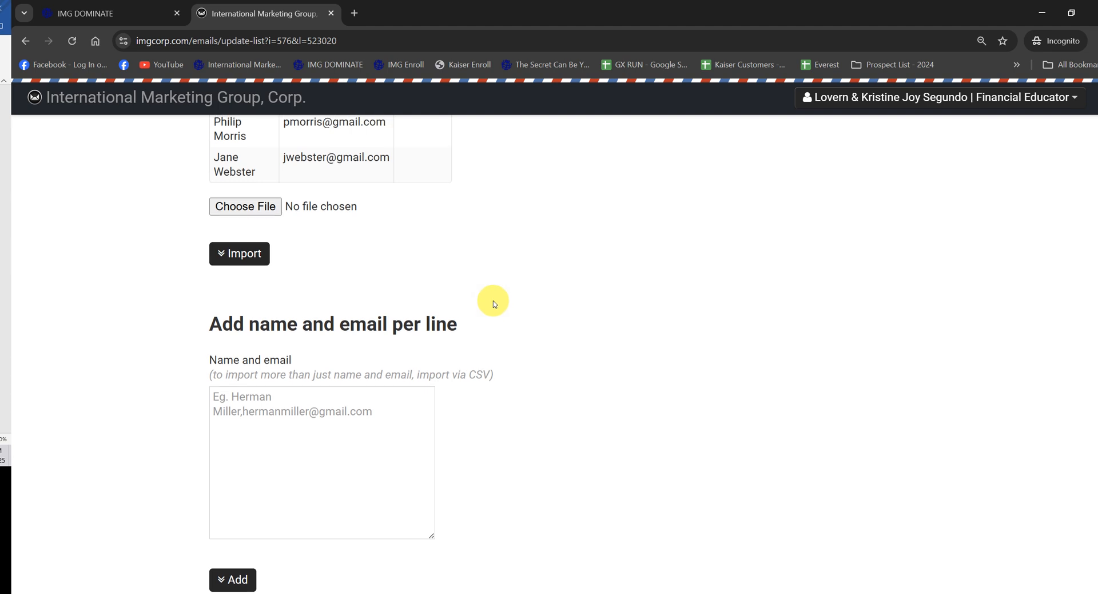
pyautogui.scroll(3, 493, 301)
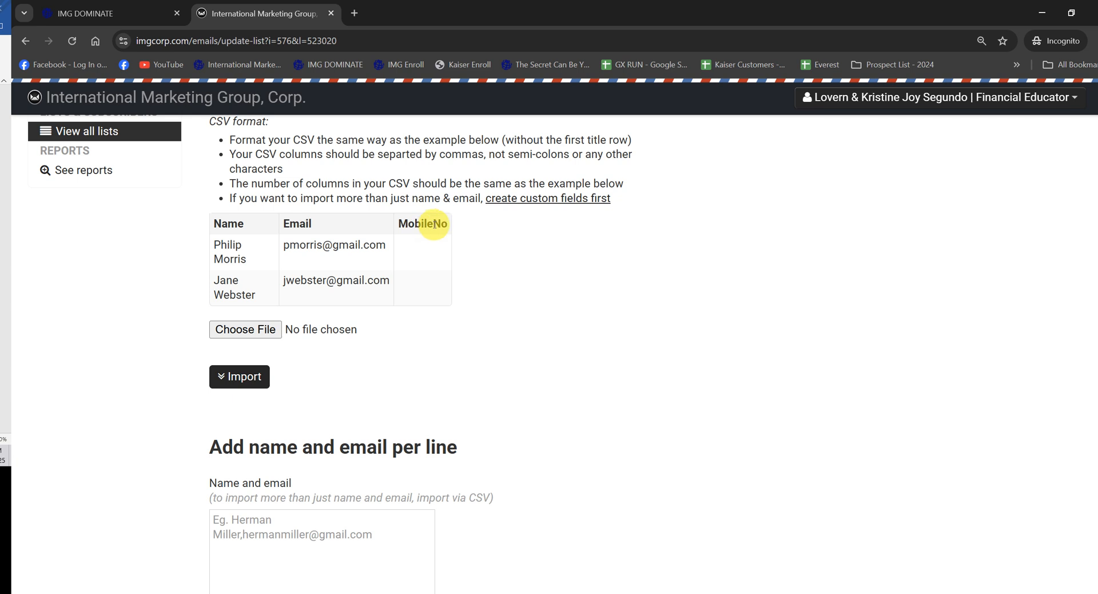
pyautogui.scroll(-3, 363, 237)
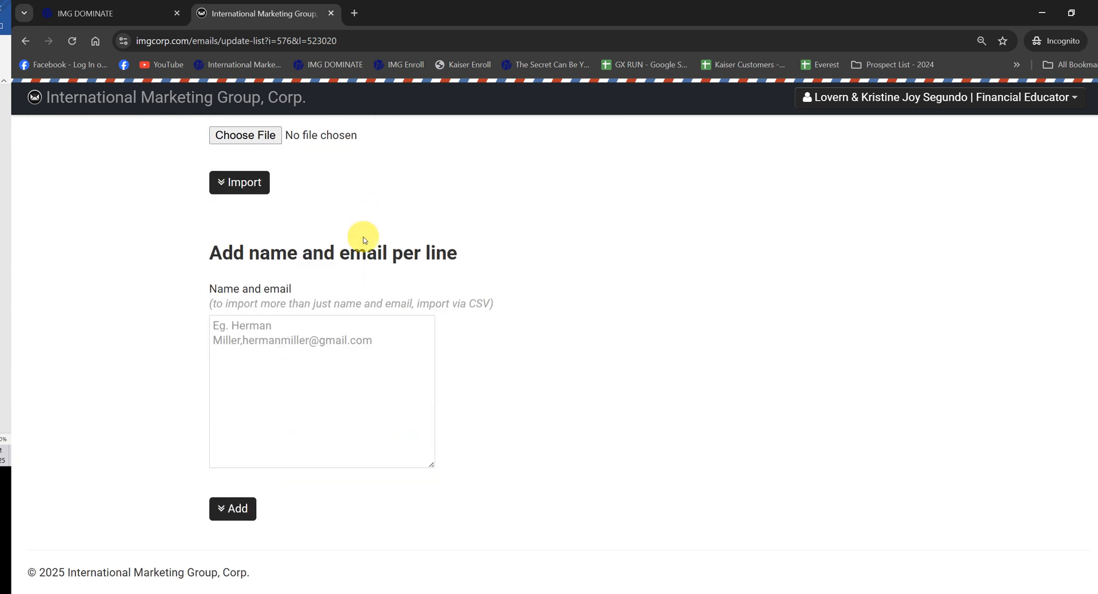
pyautogui.click(312, 341)
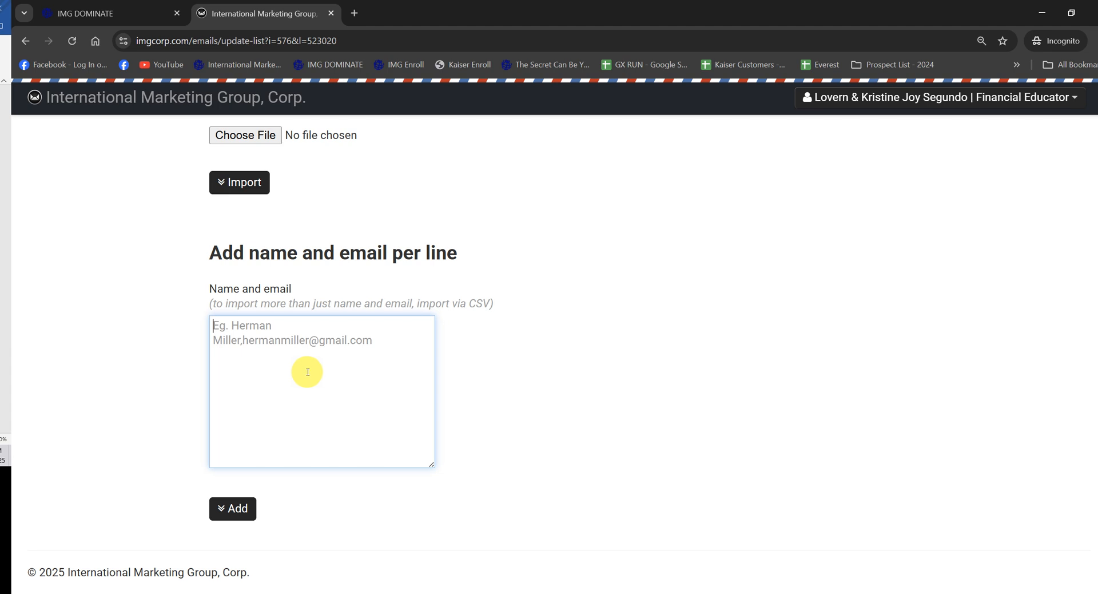
pyautogui.write('V')
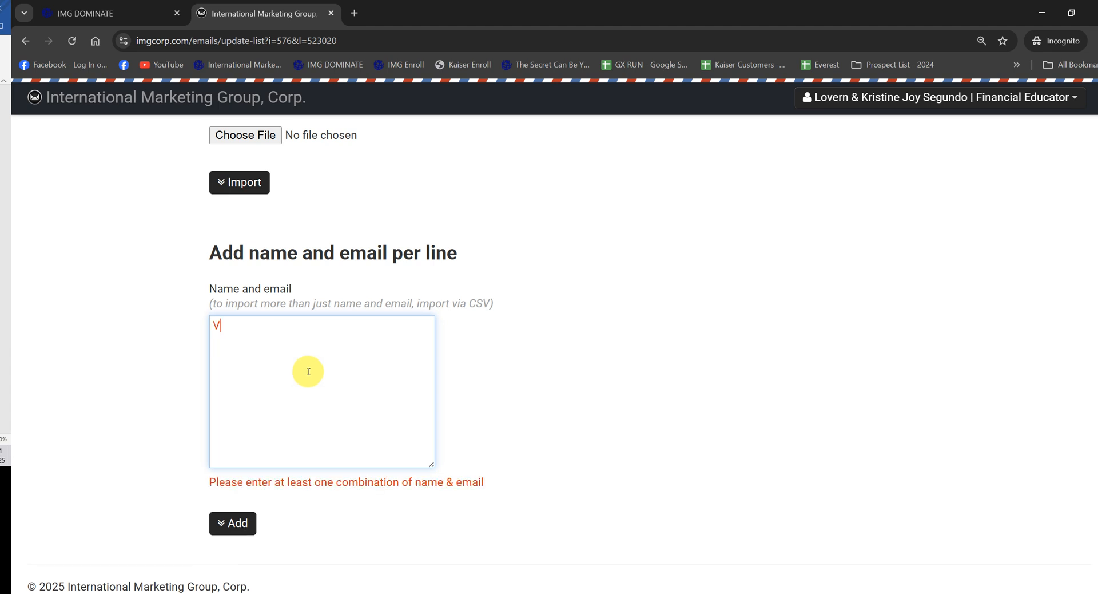
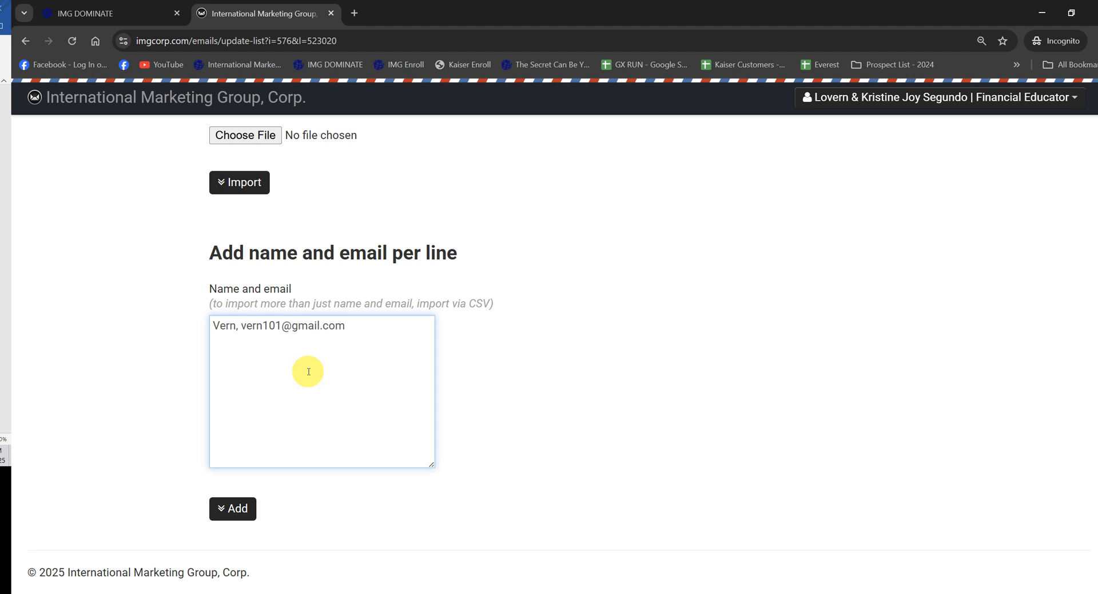
pyautogui.write('Test, test@gmail.com')
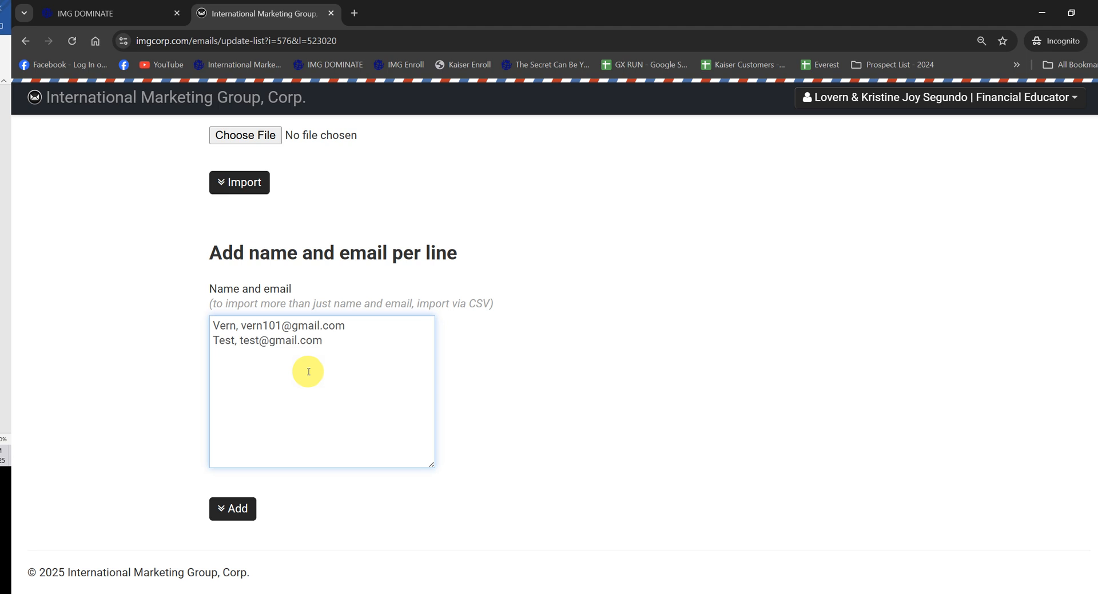
pyautogui.click(217, 507)
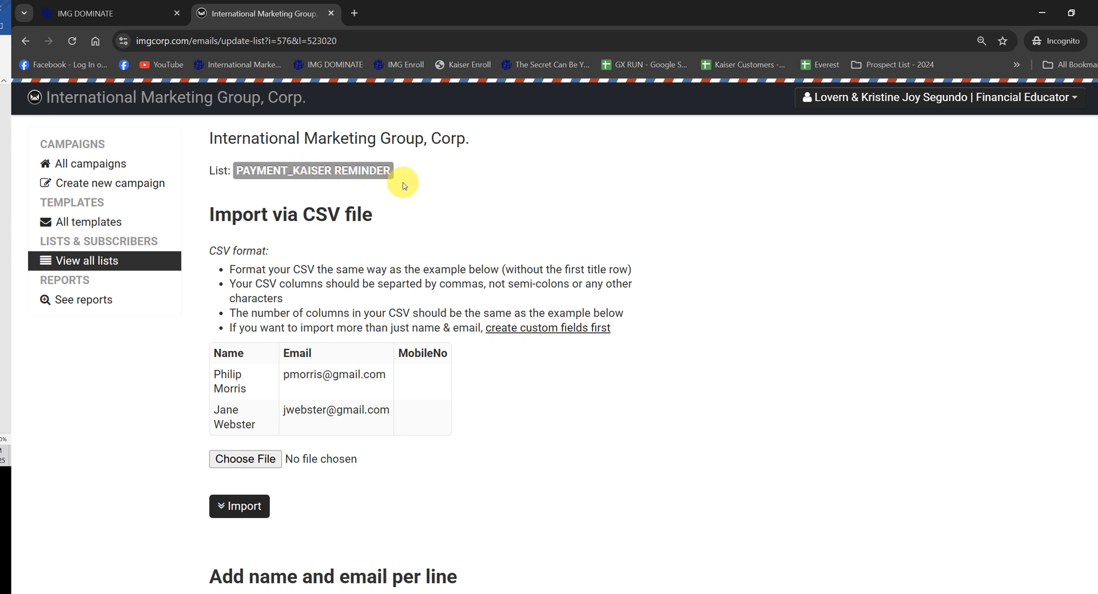
# Step: Return to the subscriber lists and add another new list named "PAYMENT_IMG Renewal"
pyautogui.click(86, 264)
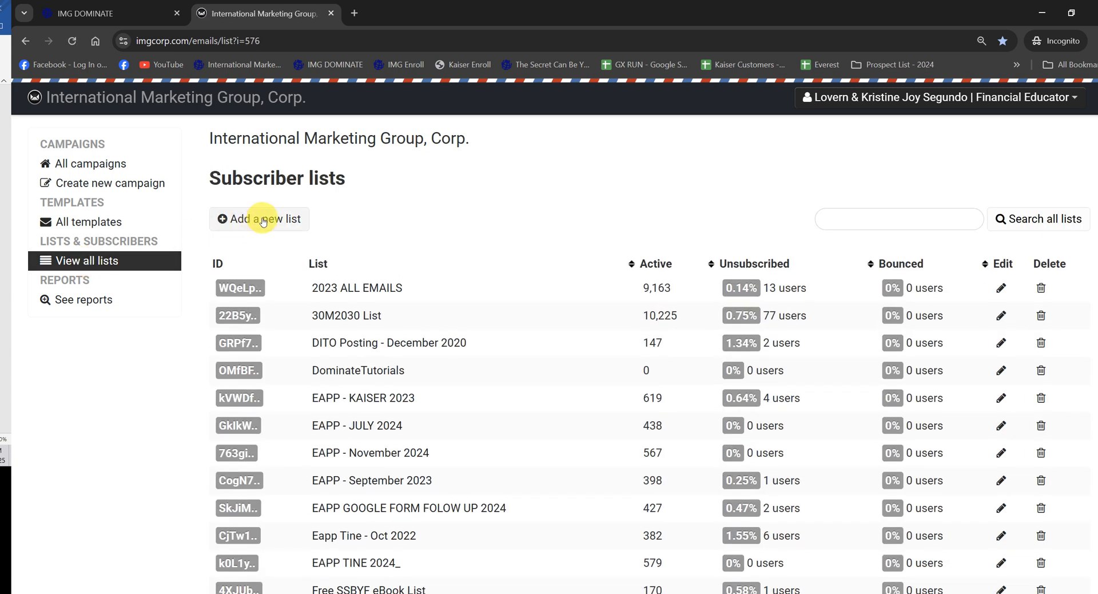
pyautogui.click(263, 222)
pyautogui.click(277, 235)
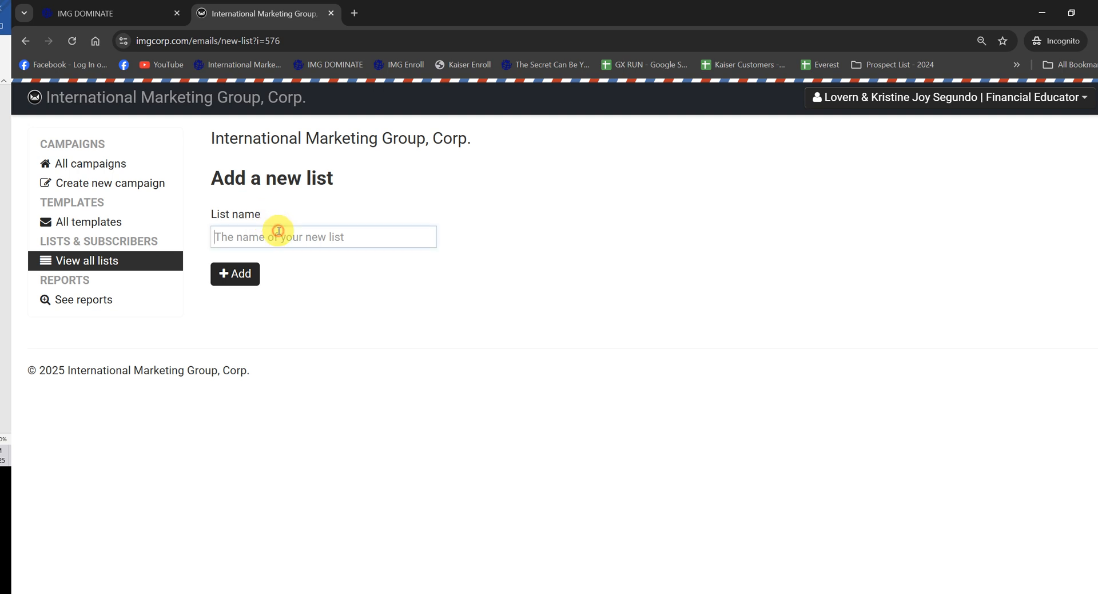
pyautogui.write('PAYMENT_IMG Renwal')
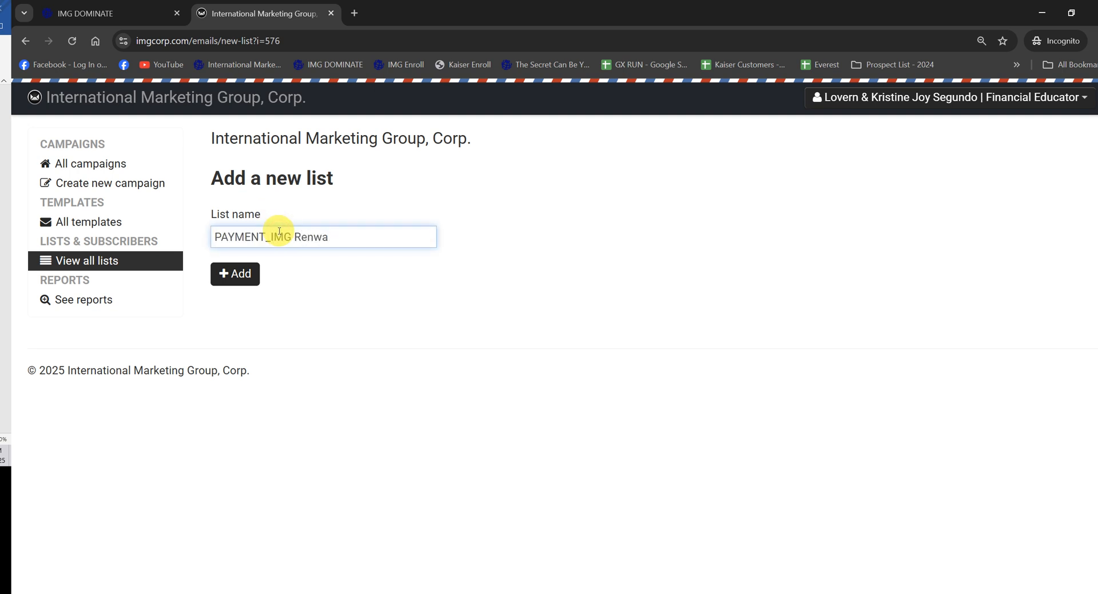
pyautogui.press('BackSpace')
pyautogui.press('BackSpace')
pyautogui.write('ewa')
pyautogui.click(255, 273)
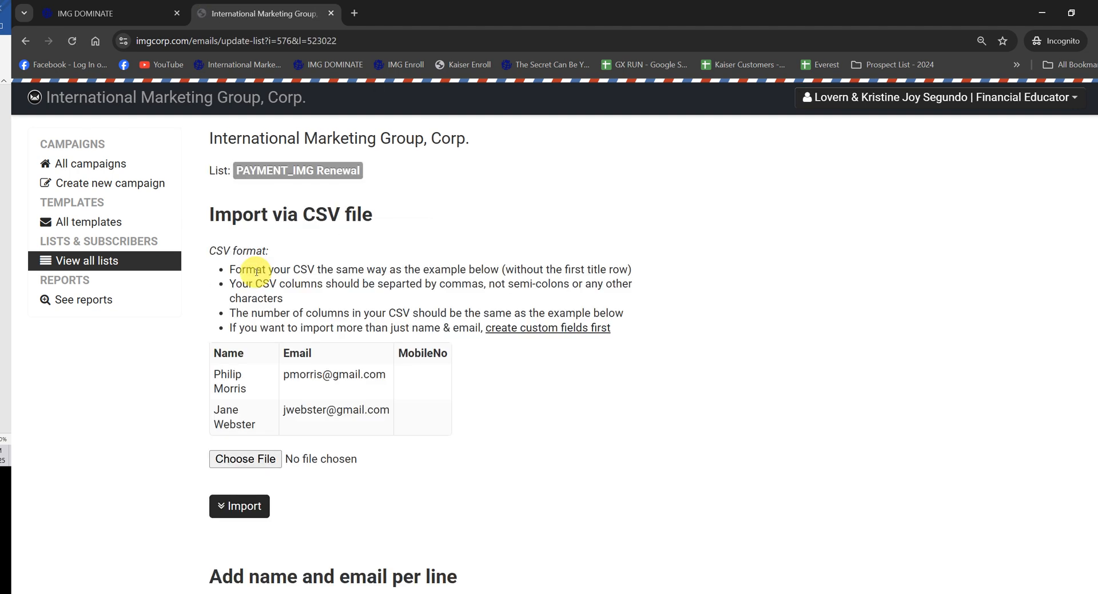
pyautogui.scroll(-6, 515, 309)
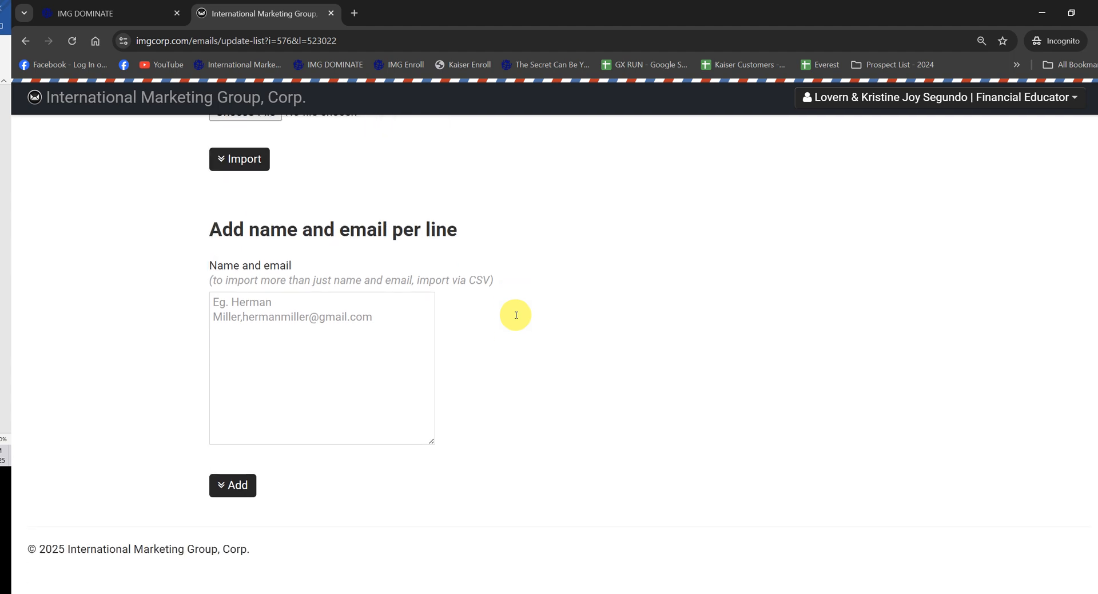
pyautogui.scroll(6, 516, 315)
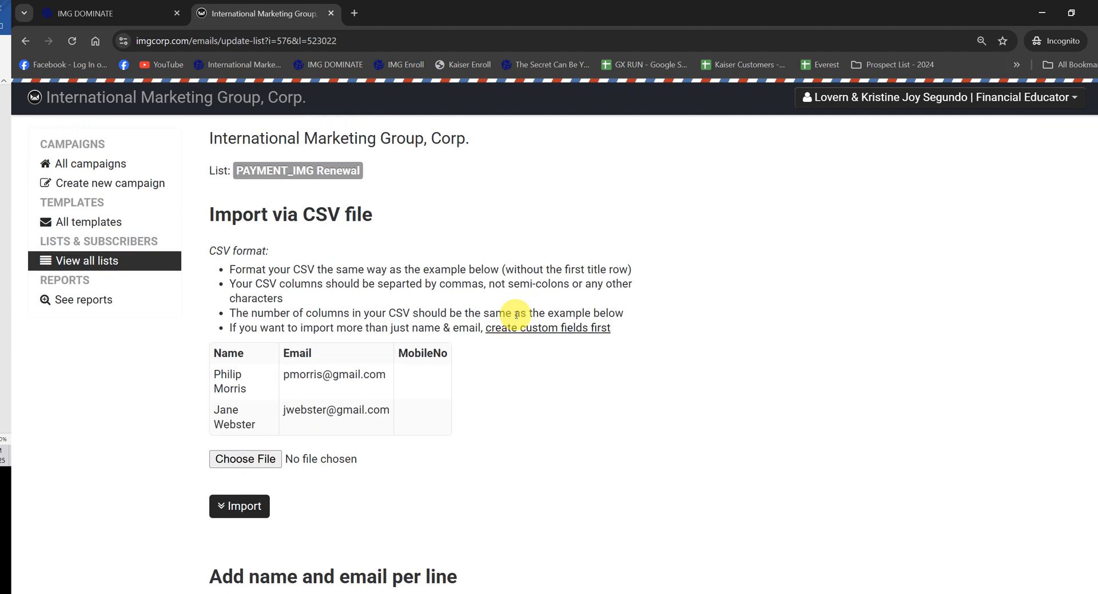
pyautogui.scroll(-6, 515, 311)
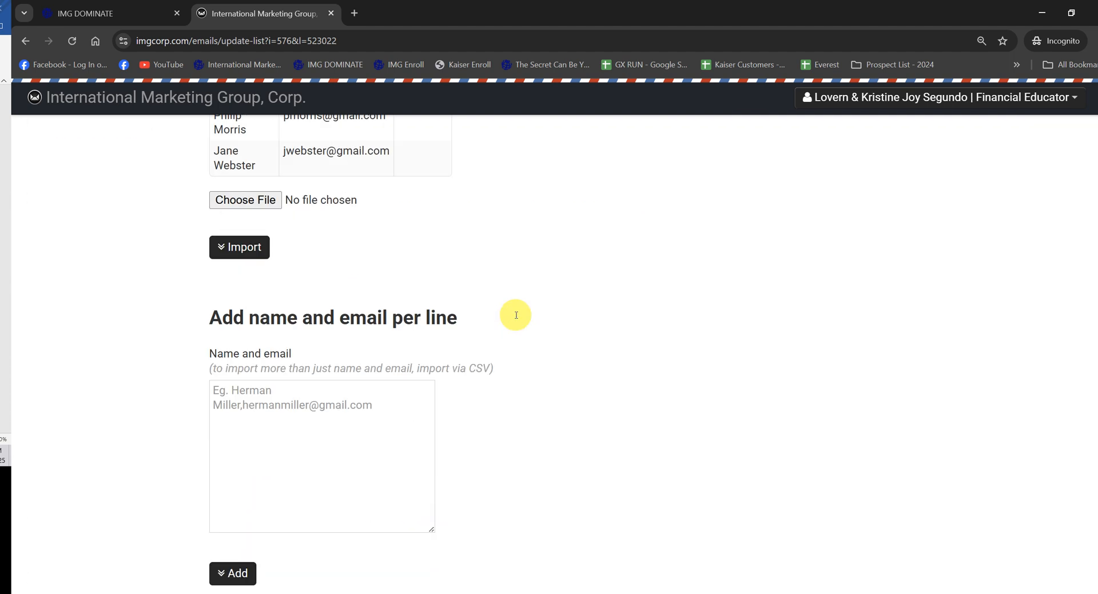
pyautogui.scroll(3, 495, 332)
pyautogui.scroll(3, 495, 342)
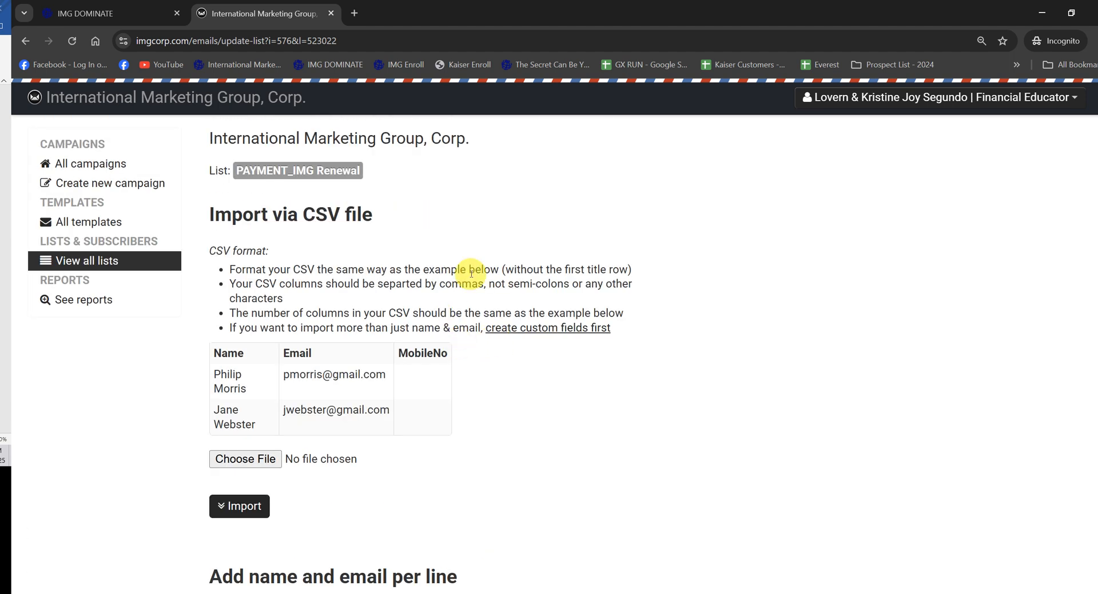
# Step: Start a new email template and paste its name, beginning "[Name,fallback=], November 2025" and ending "Savings and your payment is updated."
pyautogui.click(79, 224)
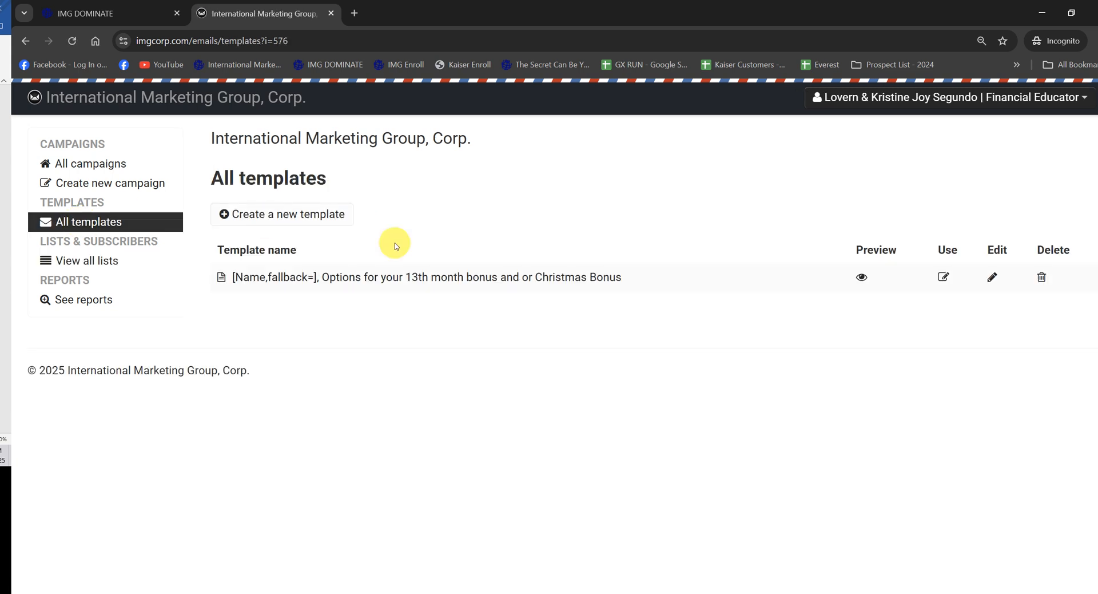
pyautogui.click(303, 220)
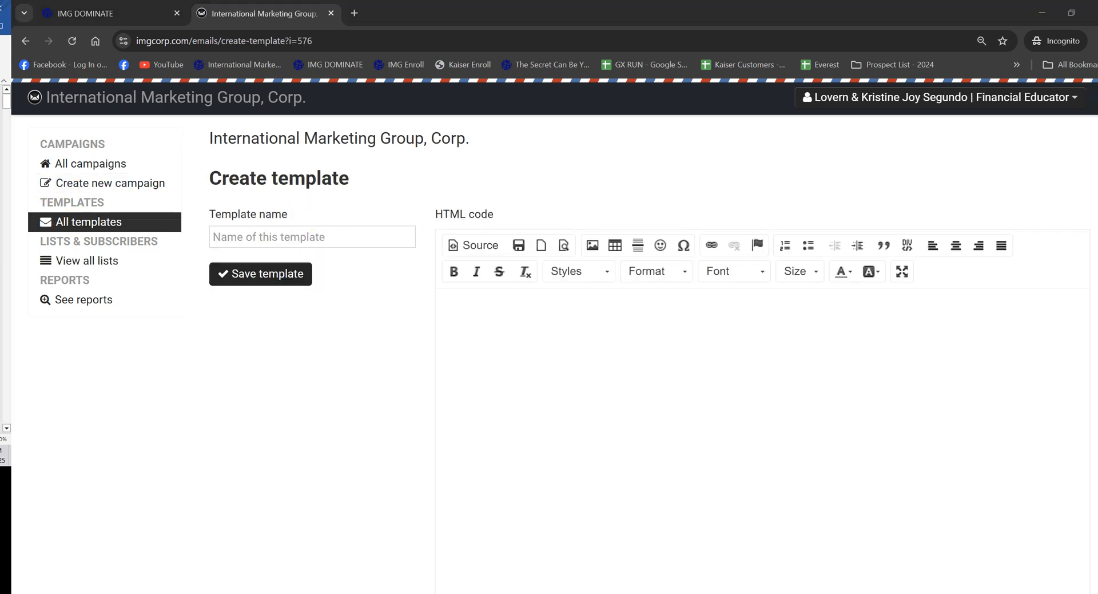
pyautogui.click(248, 236)
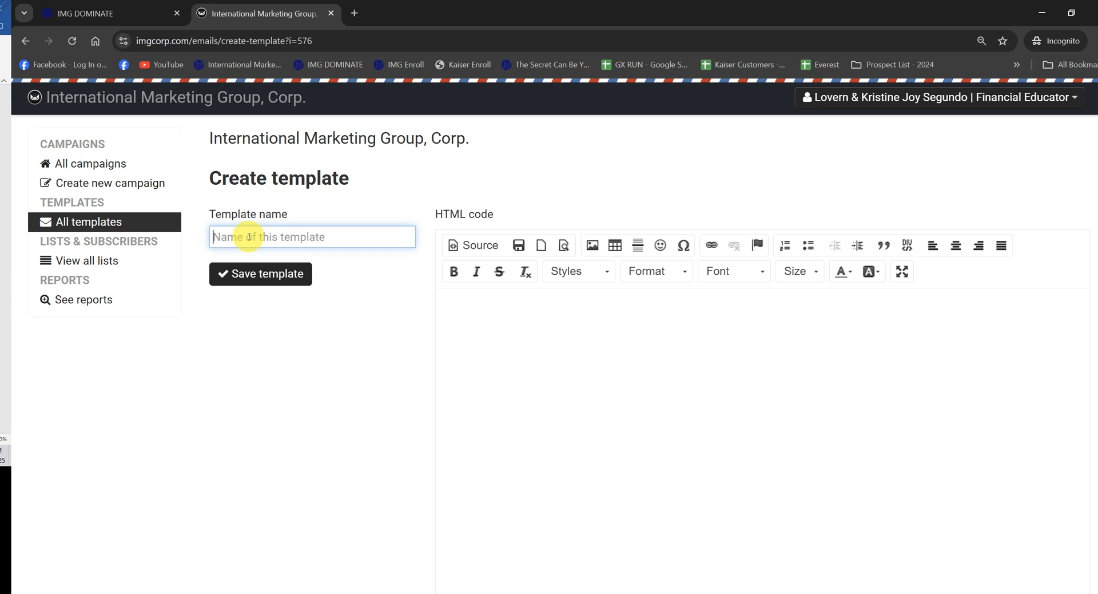
pyautogui.write('Savings and your payment is updated.')
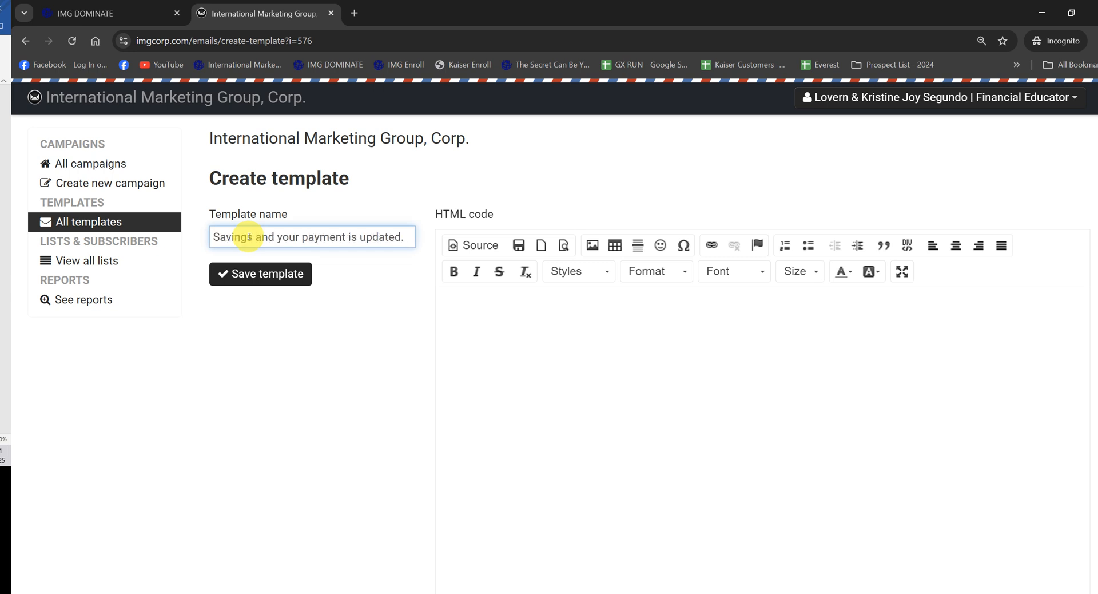
pyautogui.press('Home')
# Step: Copy the payment reminder message from the source document behind the browser and paste it into the template's HTML body
pyautogui.click(2, 220)
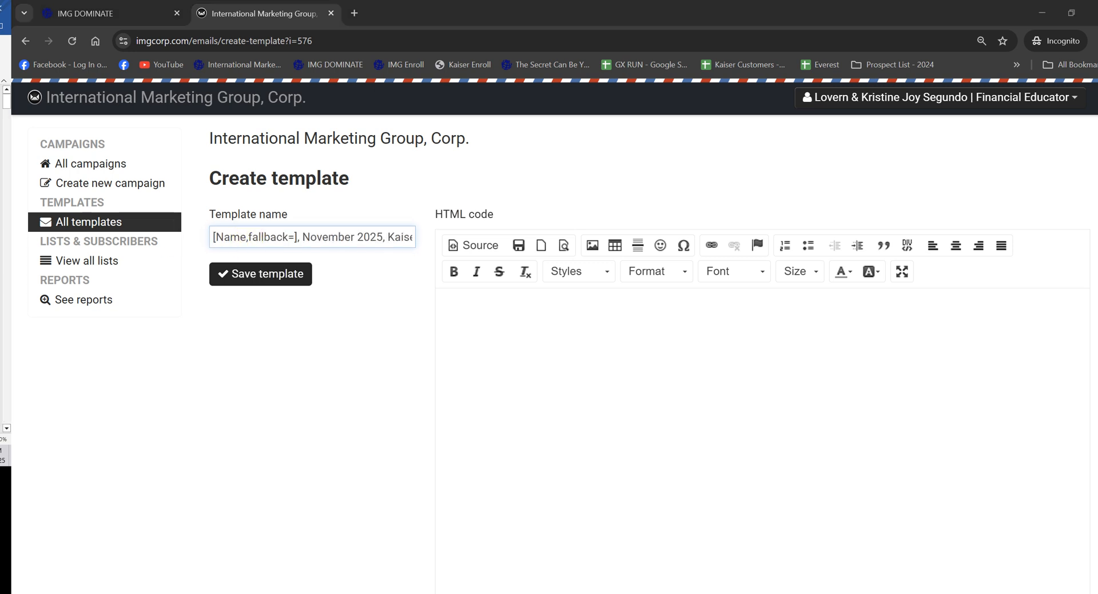
pyautogui.scroll(-15, 3, 258)
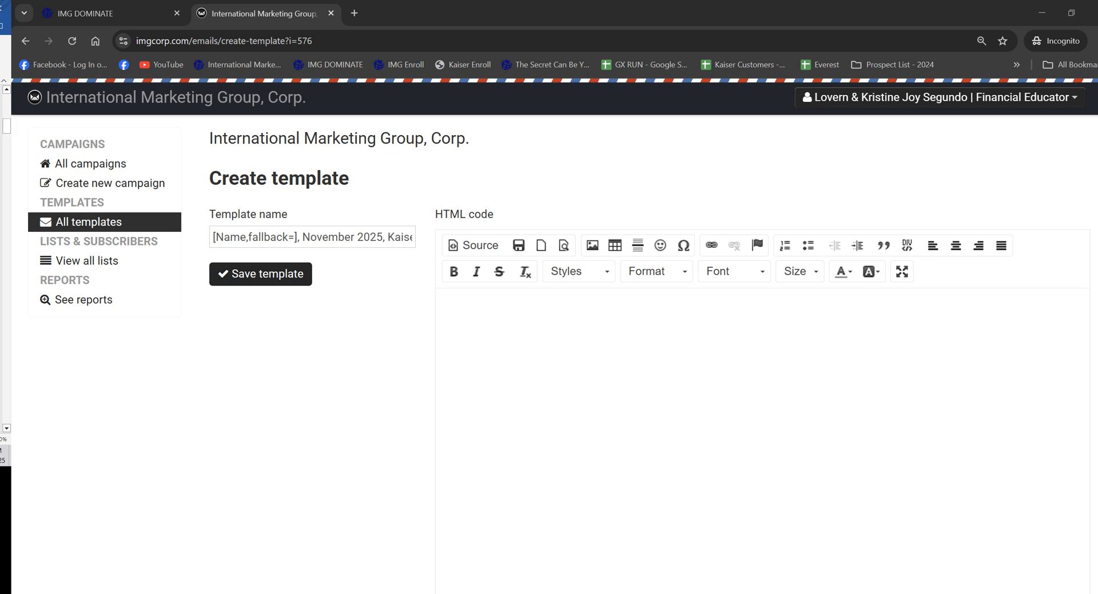
pyautogui.scroll(-13, 3, 257)
pyautogui.scroll(-15, 3, 257)
pyautogui.scroll(2, 3, 252)
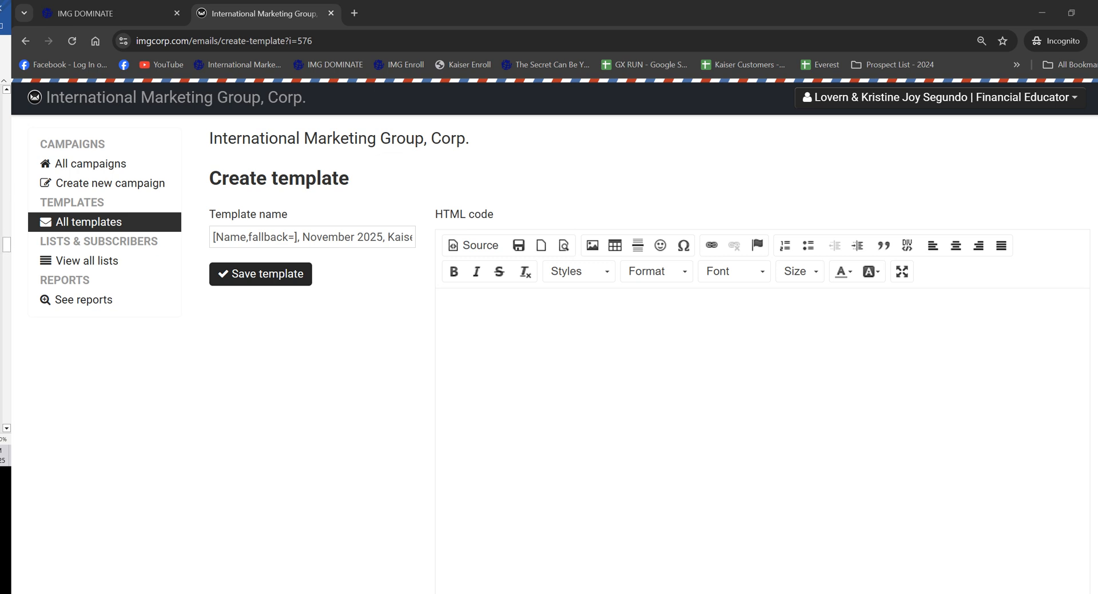
pyautogui.click(555, 333)
pyautogui.hotkey('ctrl', 'v')
pyautogui.scroll(20, 761, 393)
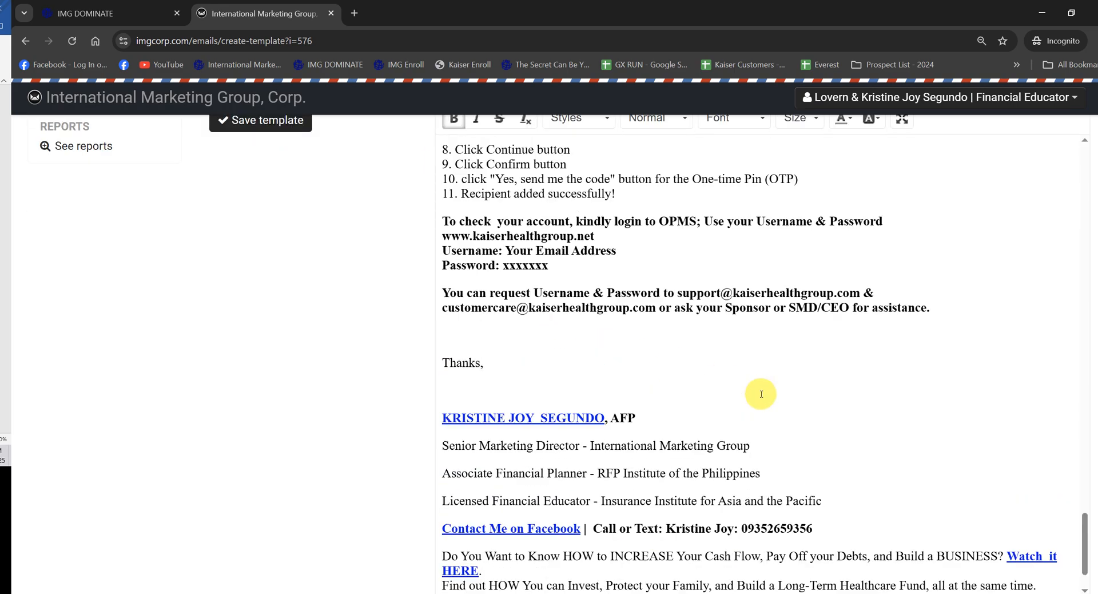
# Step: Save the new Kaiser payment template and delete the broken image placeholders from its message body
pyautogui.scroll(15, 771, 403)
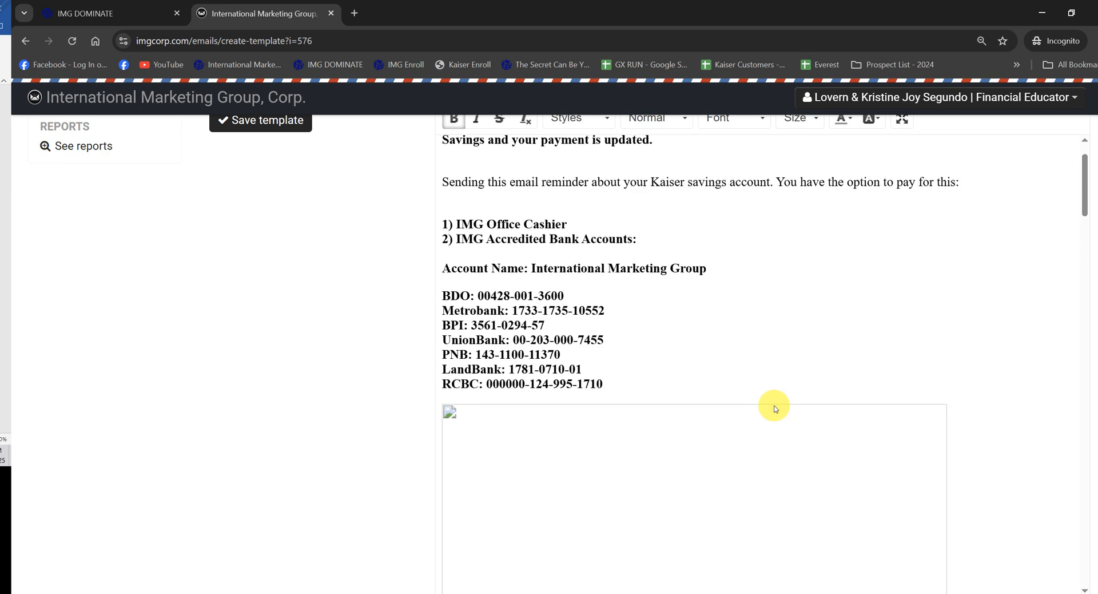
pyautogui.click(517, 247)
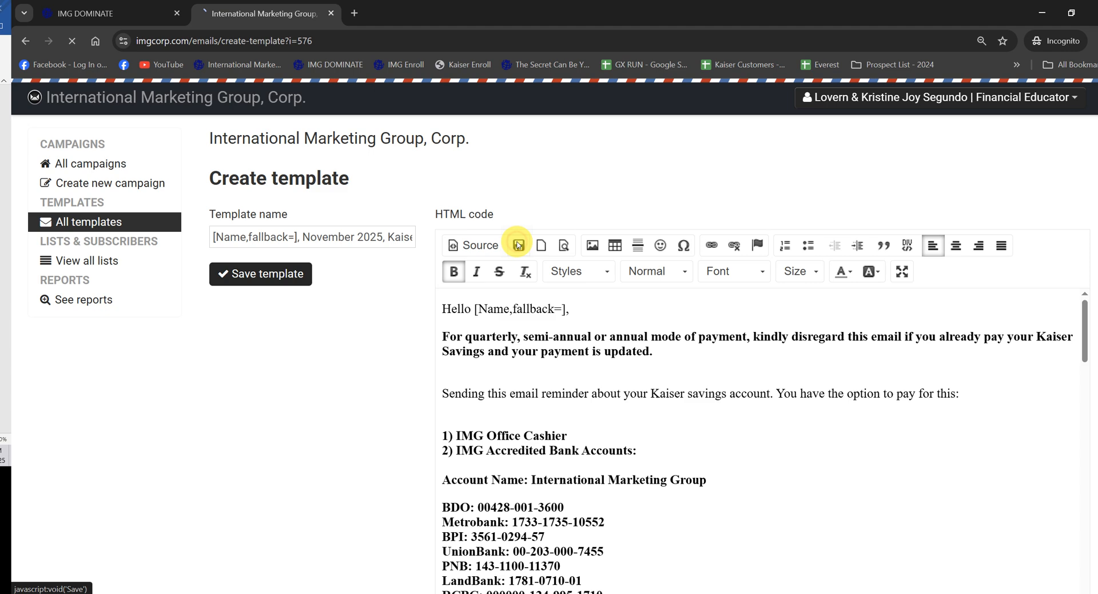
pyautogui.scroll(-3, 706, 389)
pyautogui.scroll(-4, 706, 390)
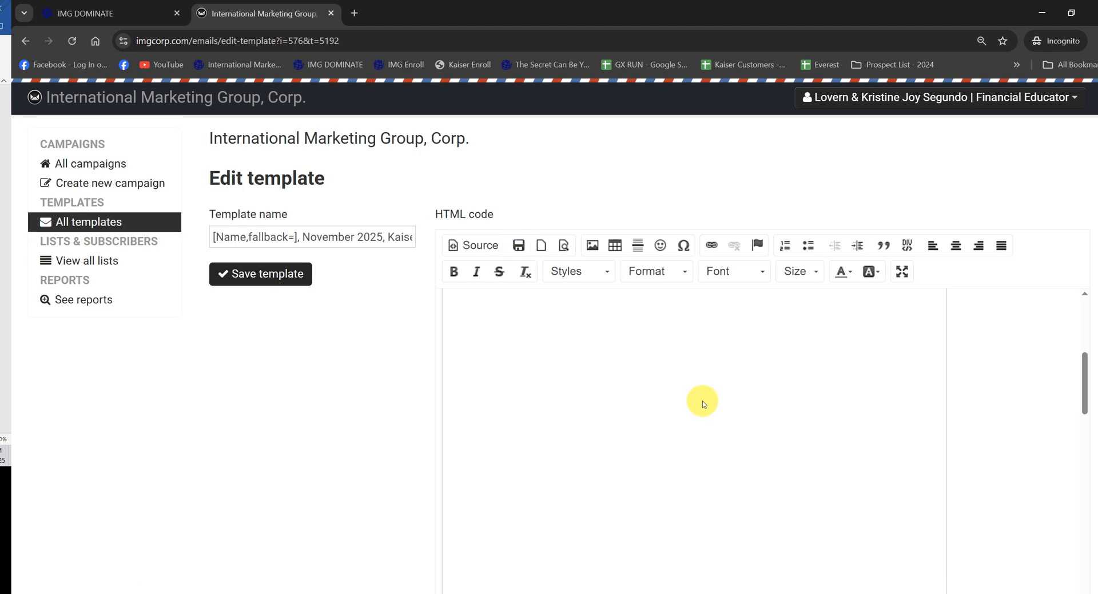
pyautogui.click(702, 401)
pyautogui.press('Delete')
pyautogui.scroll(-15, 648, 433)
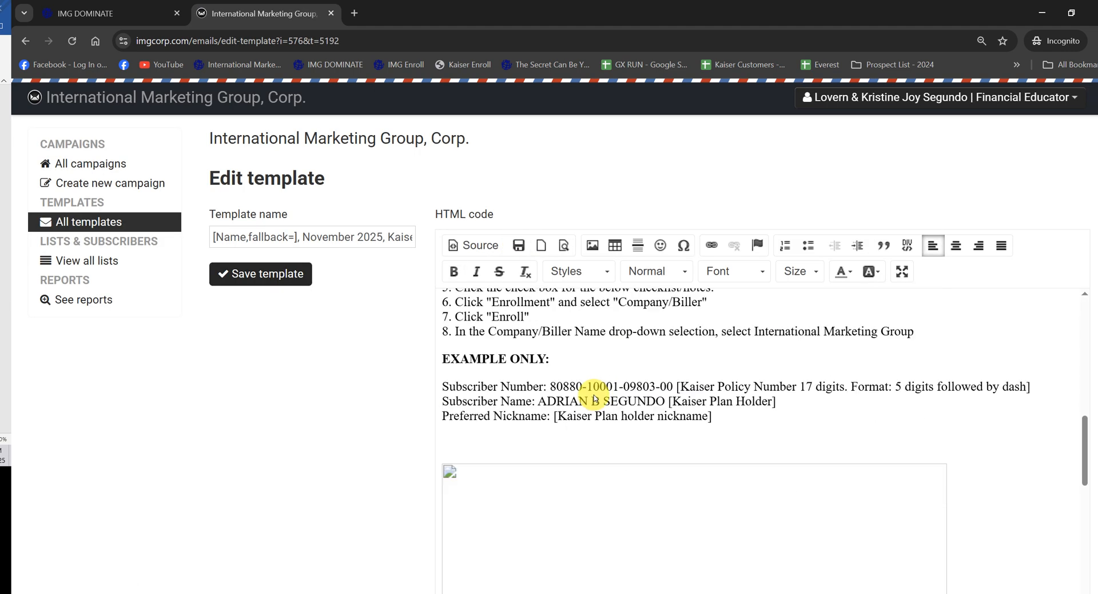
pyautogui.scroll(-15, 577, 383)
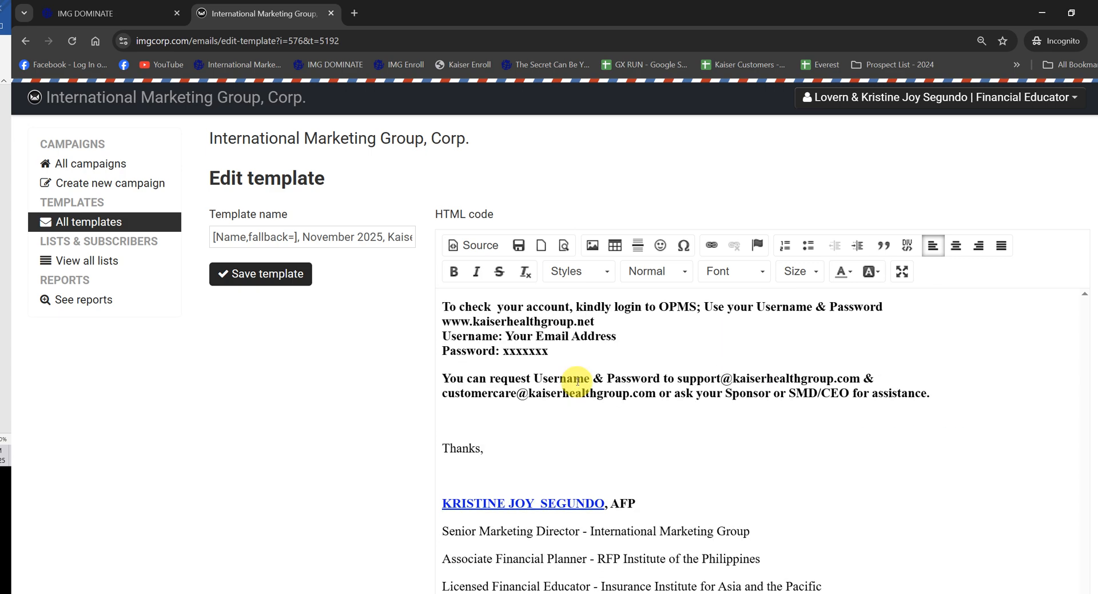
pyautogui.scroll(9, 583, 394)
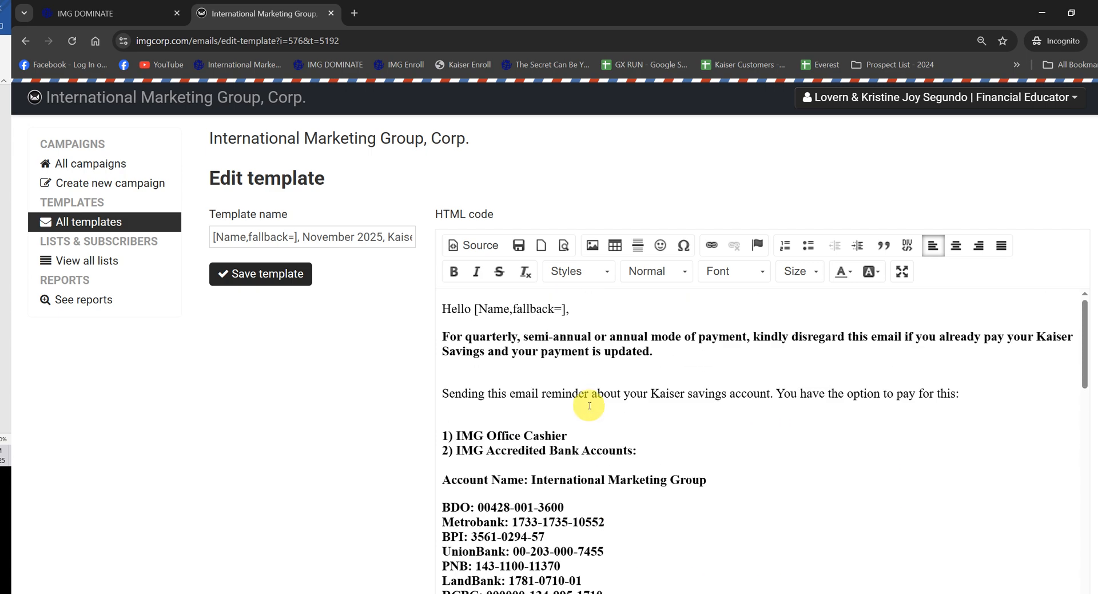
# Step: Clear the space below the RCBC account line and start inserting an uploaded image there
pyautogui.scroll(-3, 552, 405)
pyautogui.click(629, 407)
pyautogui.click(538, 440)
pyautogui.click(481, 425)
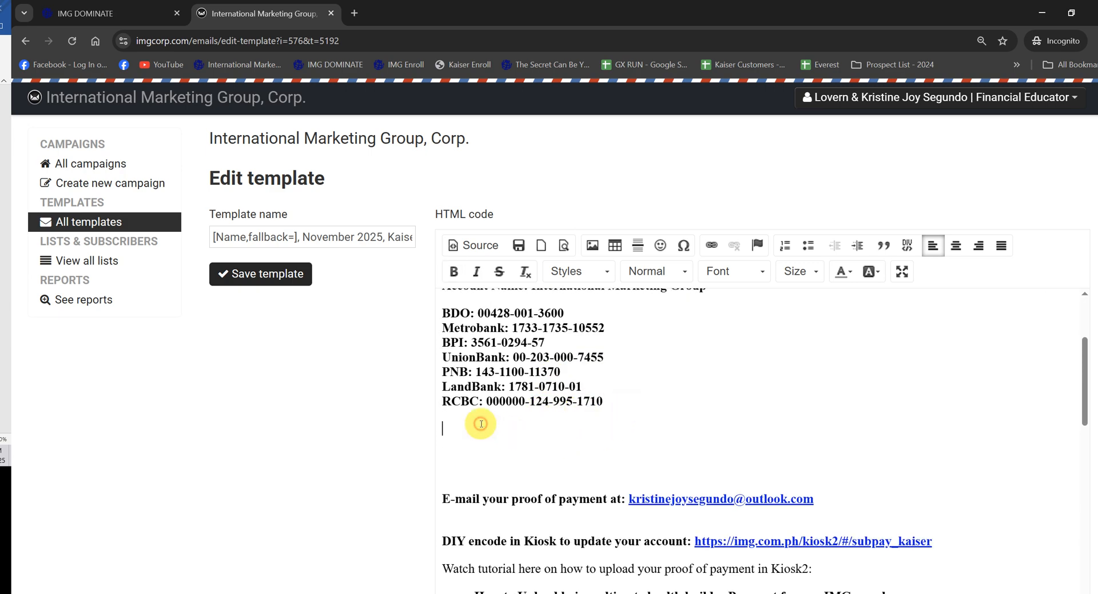
pyautogui.click(592, 246)
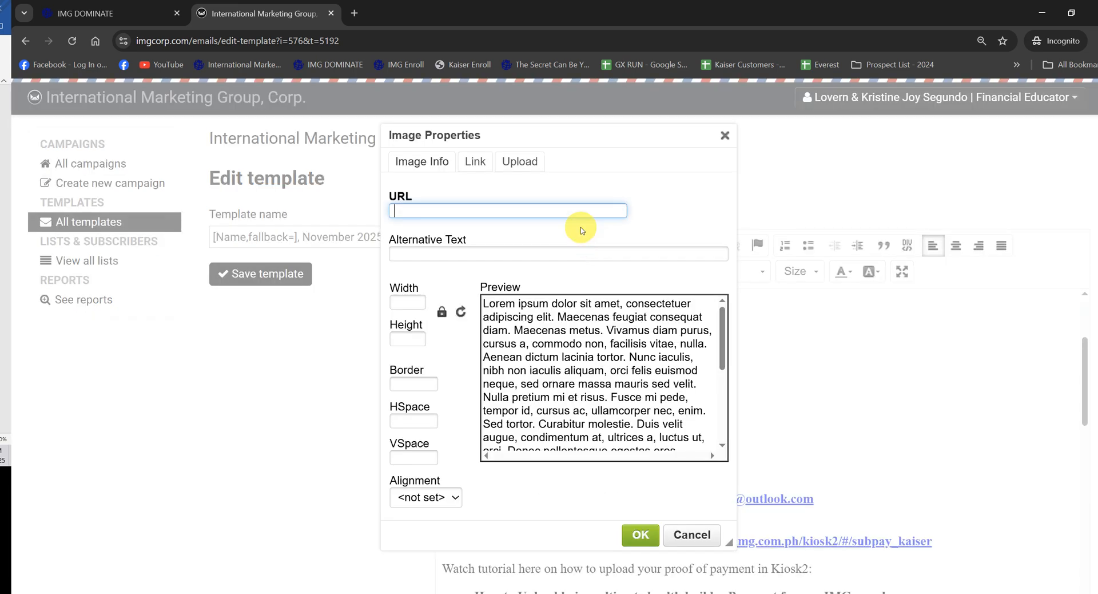
pyautogui.click(524, 161)
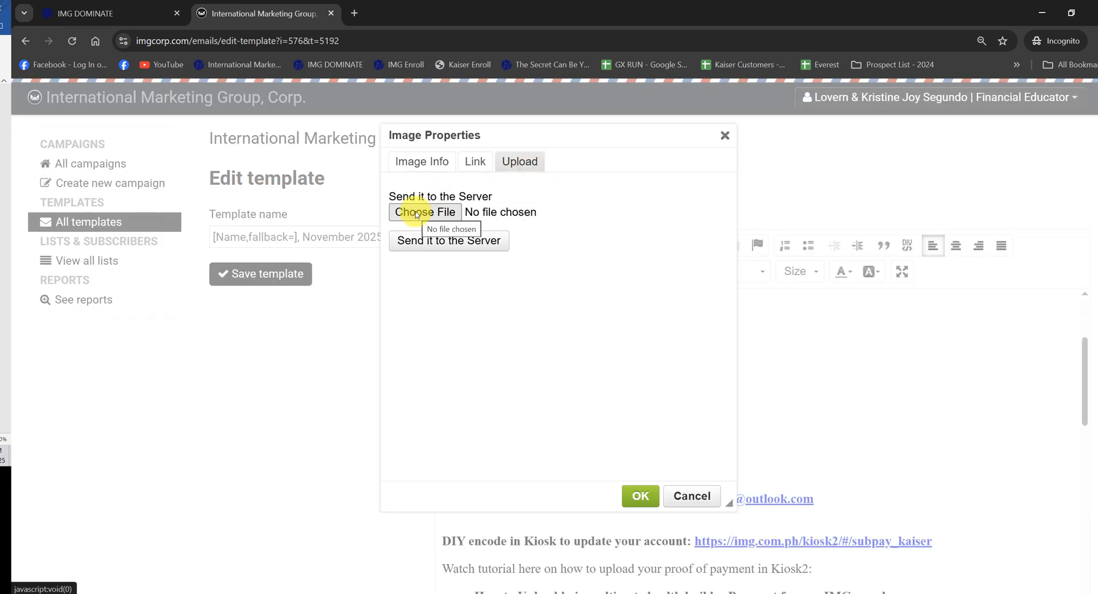
# Step: Search the Pictures folder for "bank" and choose the file "IMG Bank Account Updated With Branch"
pyautogui.click(413, 211)
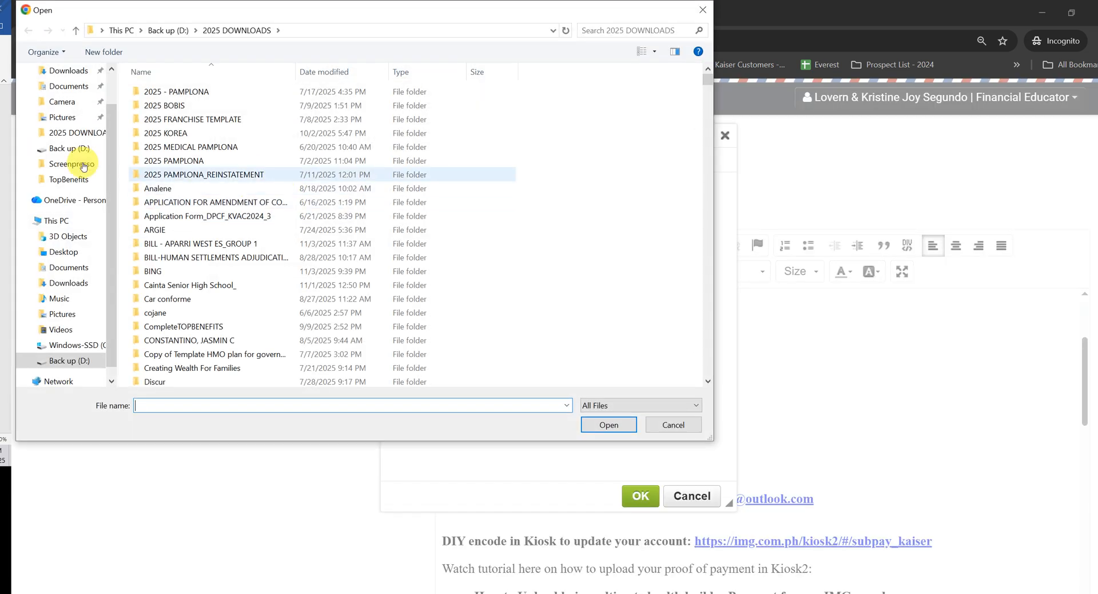
pyautogui.click(65, 117)
pyautogui.click(636, 27)
pyautogui.write('ba')
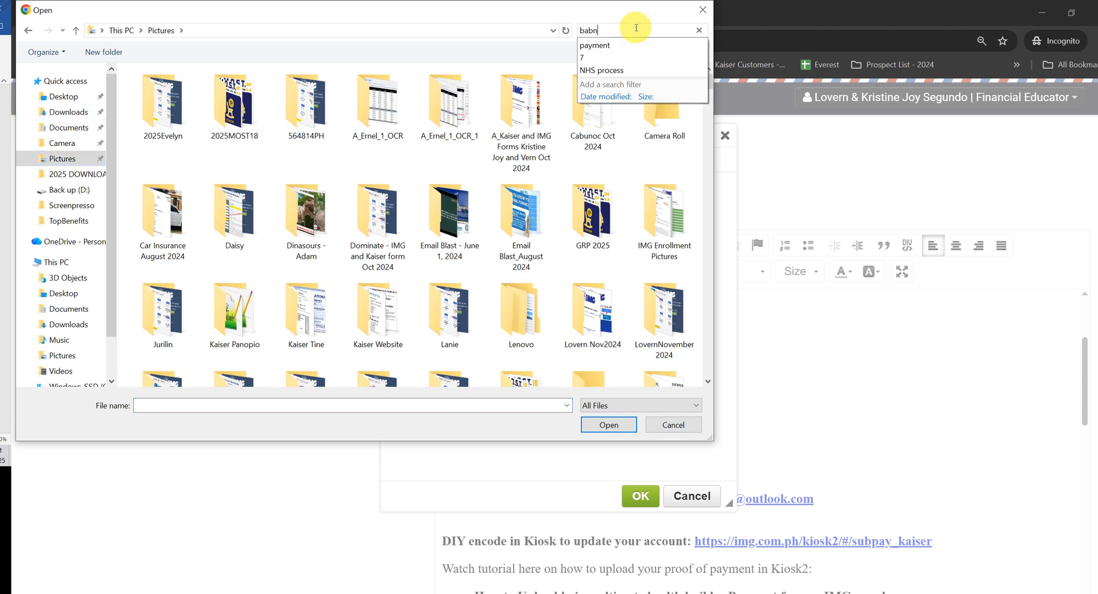
pyautogui.write('nk')
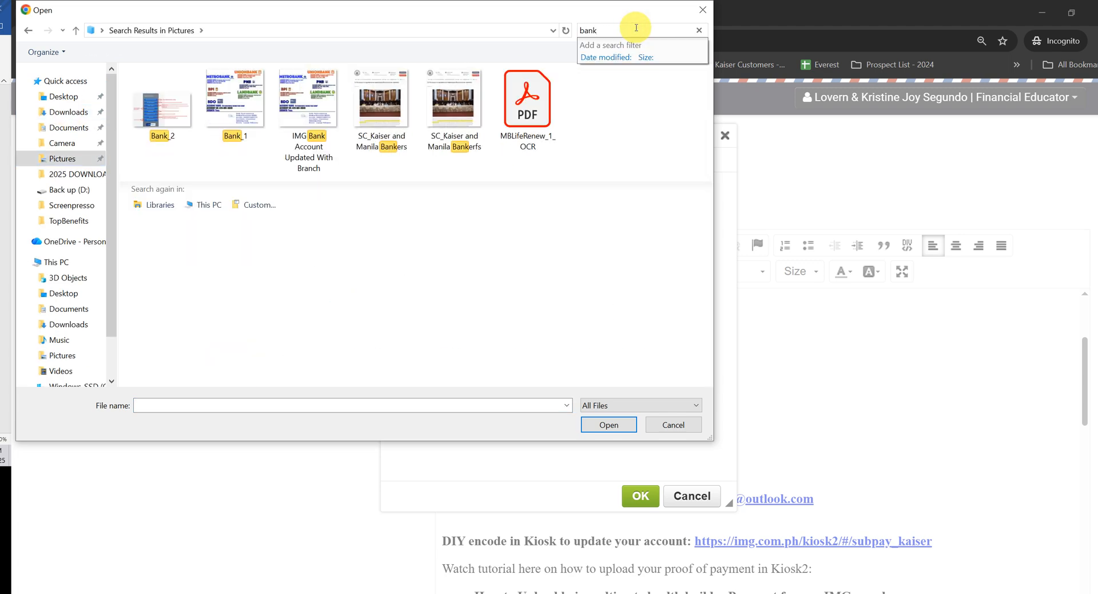
pyautogui.click(341, 106)
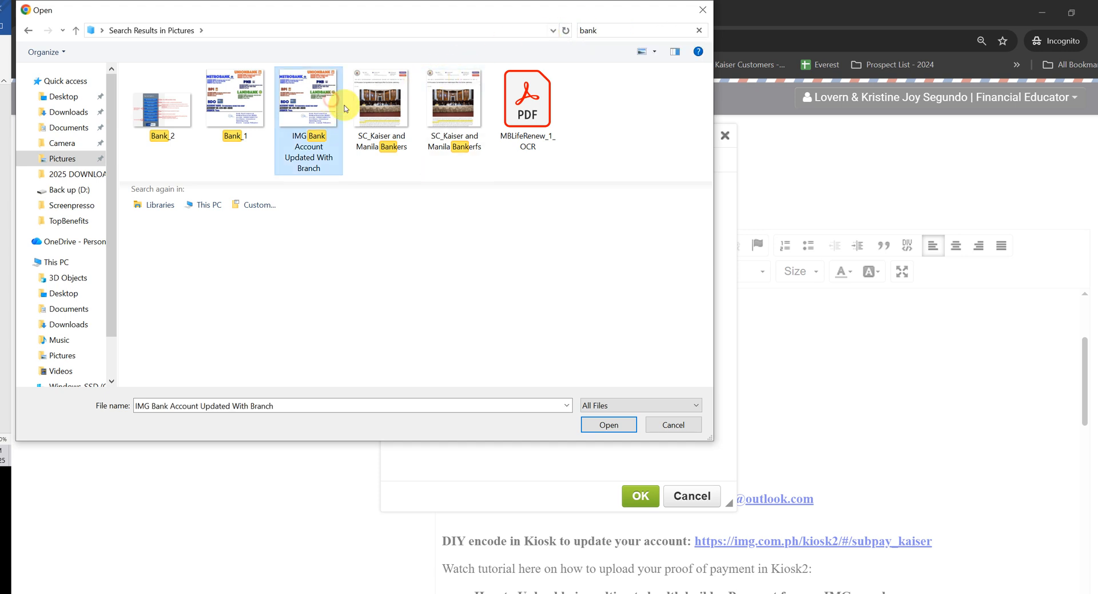
pyautogui.click(601, 419)
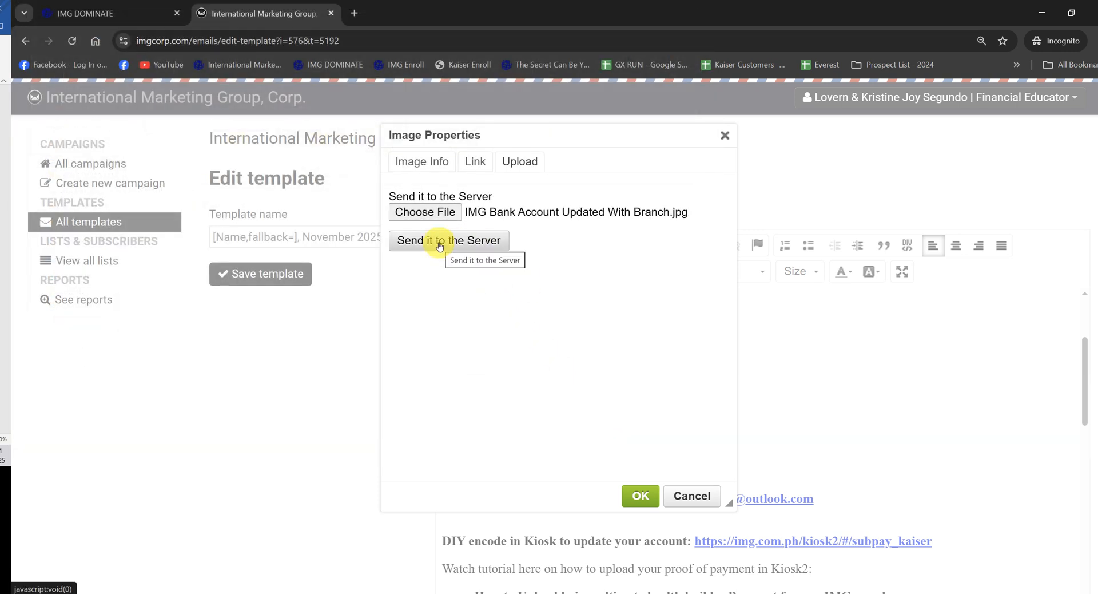
# Step: Upload the chosen image to the server and insert it with a width of 550
pyautogui.click(439, 245)
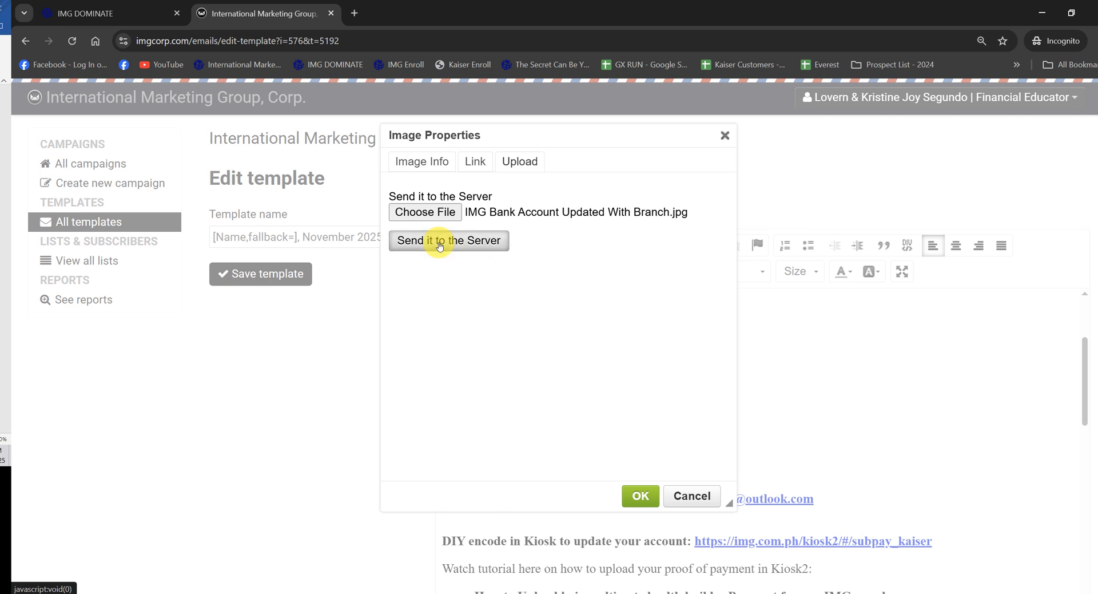
pyautogui.click(439, 245)
pyautogui.click(440, 245)
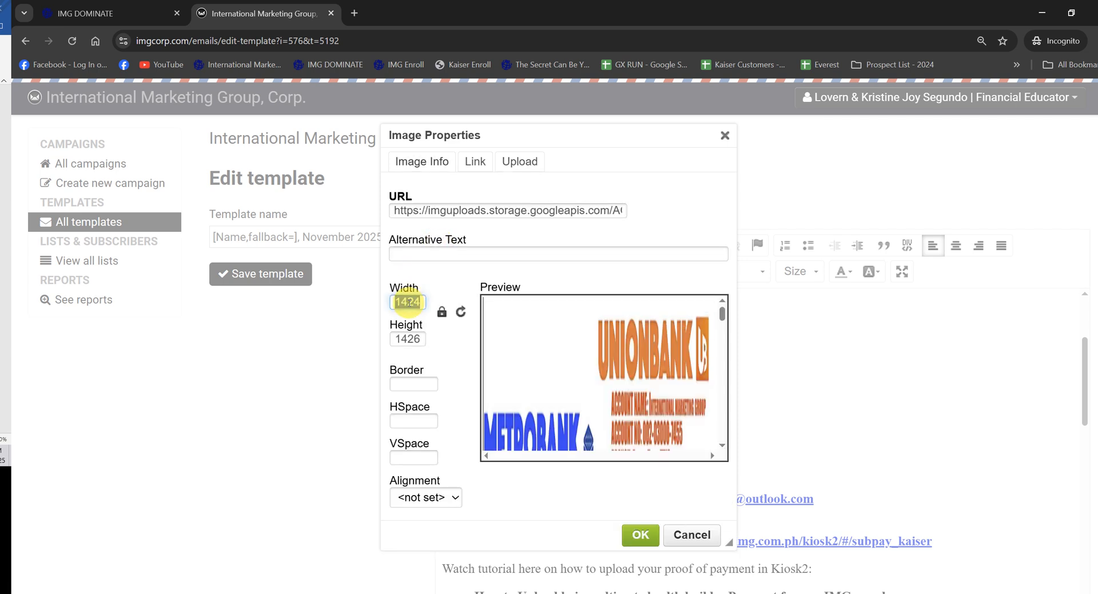
pyautogui.write('550')
pyautogui.press('Return')
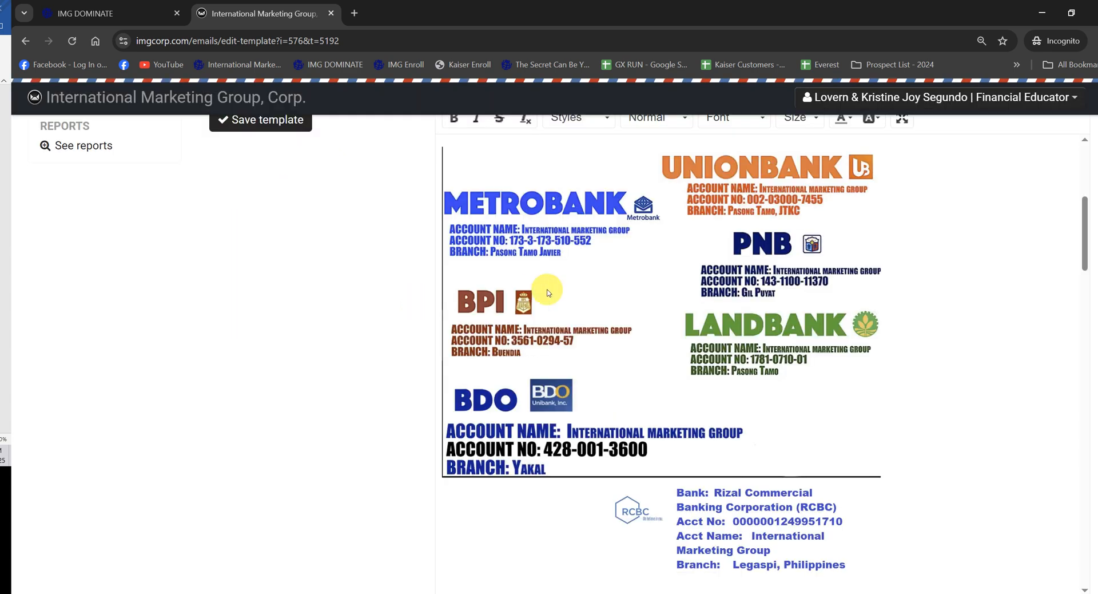
# Step: Check the message with its bank accounts image and save the Kaiser payment reminder template
pyautogui.scroll(-6, 719, 284)
pyautogui.scroll(12, 728, 289)
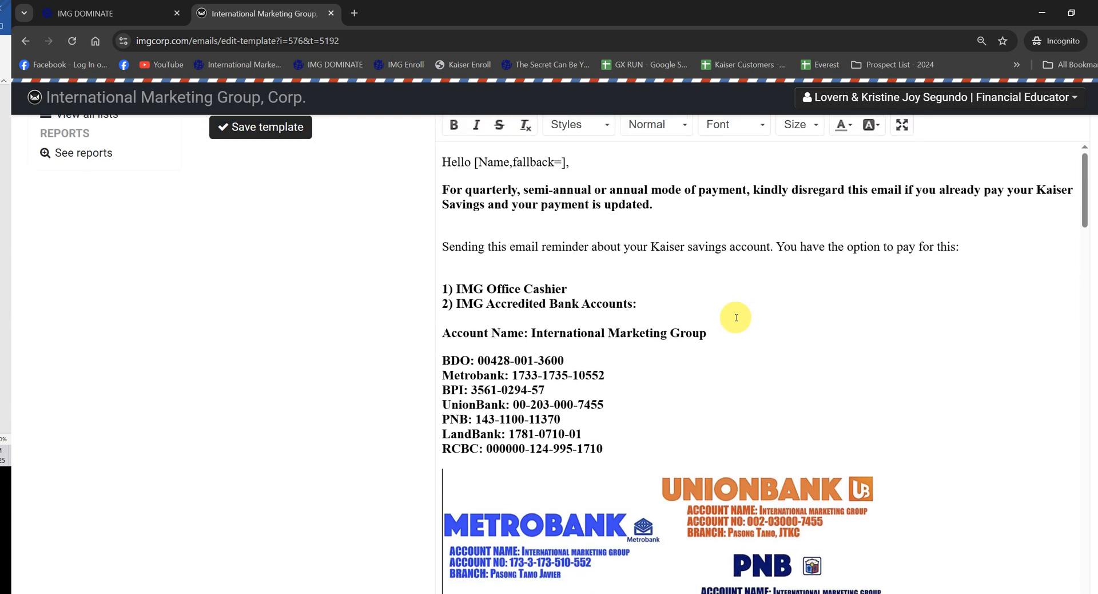
pyautogui.scroll(3, 736, 317)
pyautogui.click(517, 247)
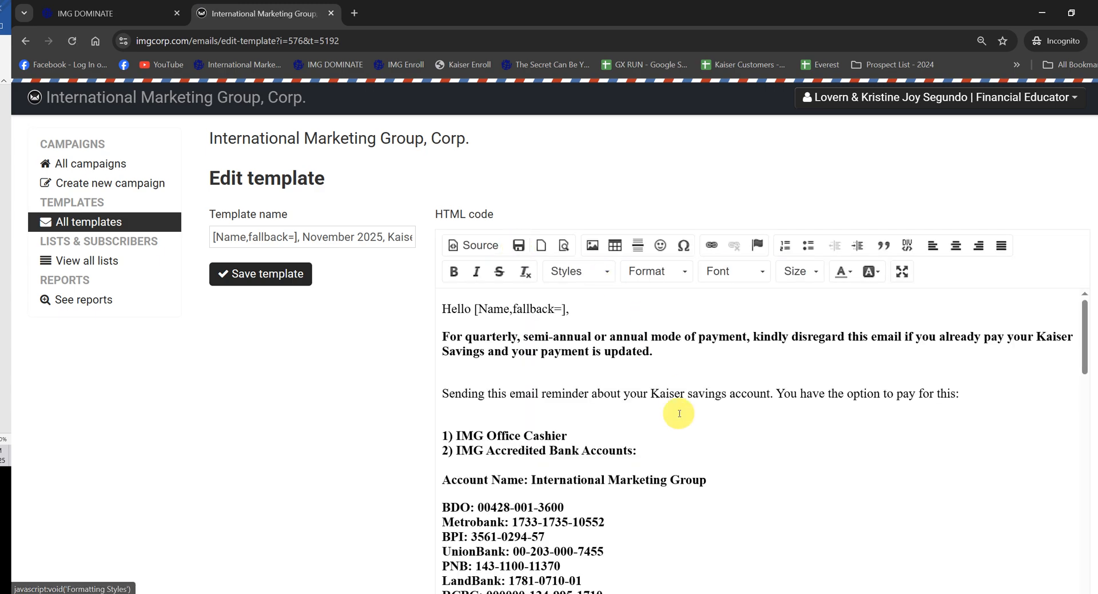
pyautogui.scroll(-10, 675, 411)
pyautogui.scroll(-10, 755, 396)
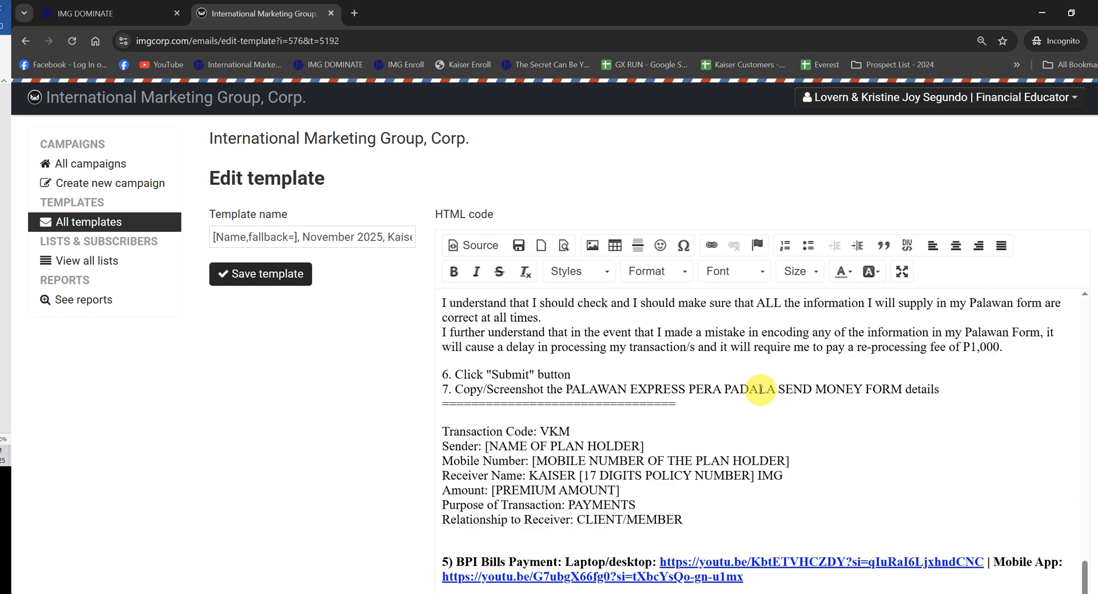
pyautogui.click(290, 274)
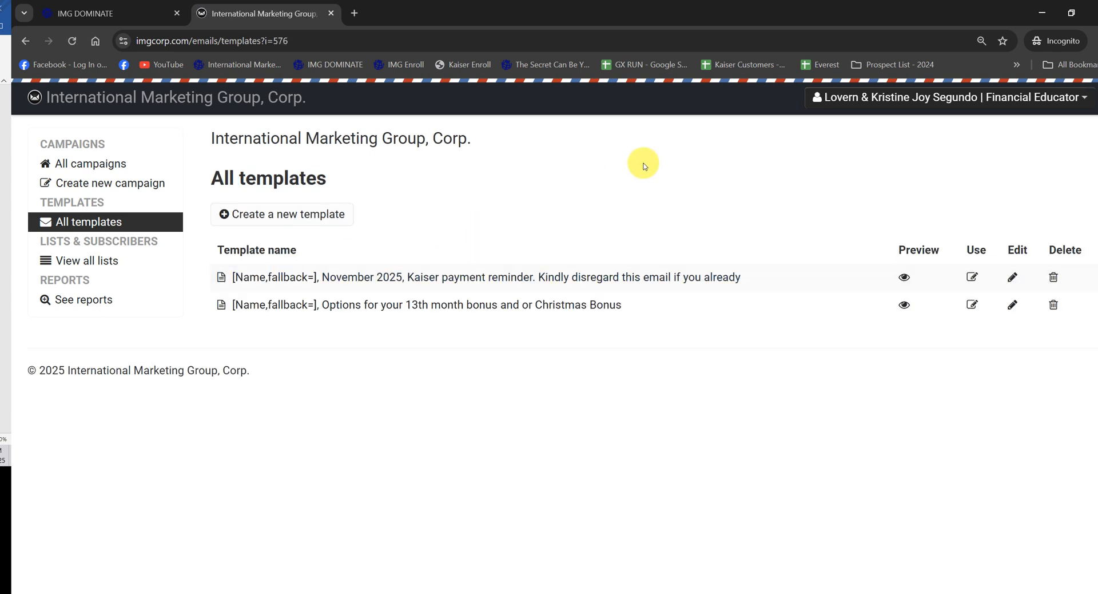
# Step: Create another template and paste its name, "[Name,fallback=], IMG accreditation renewal for year 2026"
pyautogui.click(290, 215)
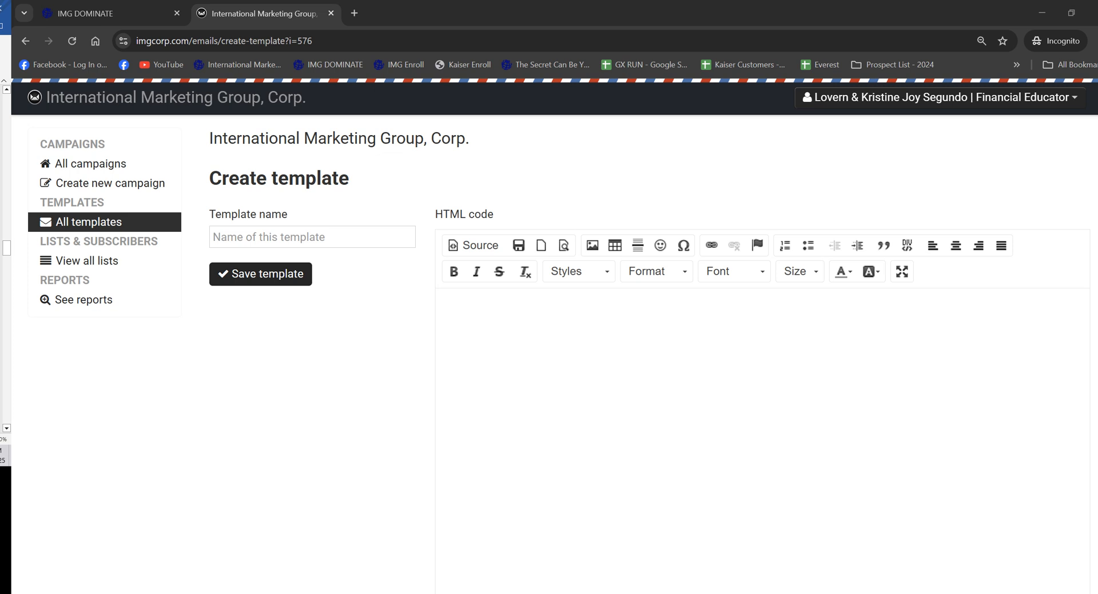
pyautogui.click(277, 235)
pyautogui.write('IMG accreditation renewal for year 2026')
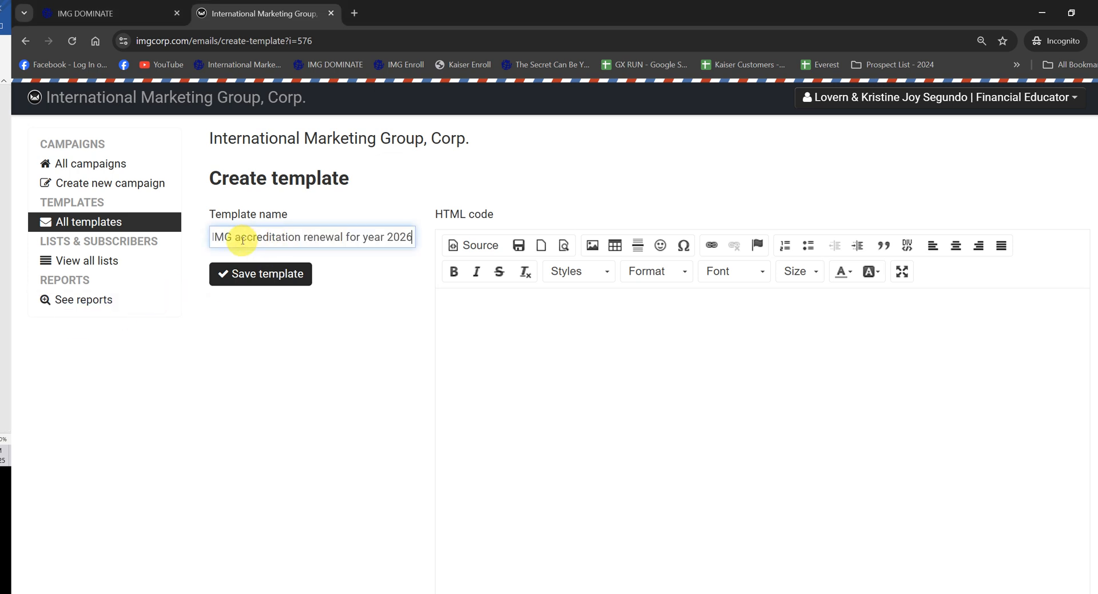
# Step: Copy the accreditation renewal message from the source document behind the browser and paste it into the template's HTML body
pyautogui.click(4, 213)
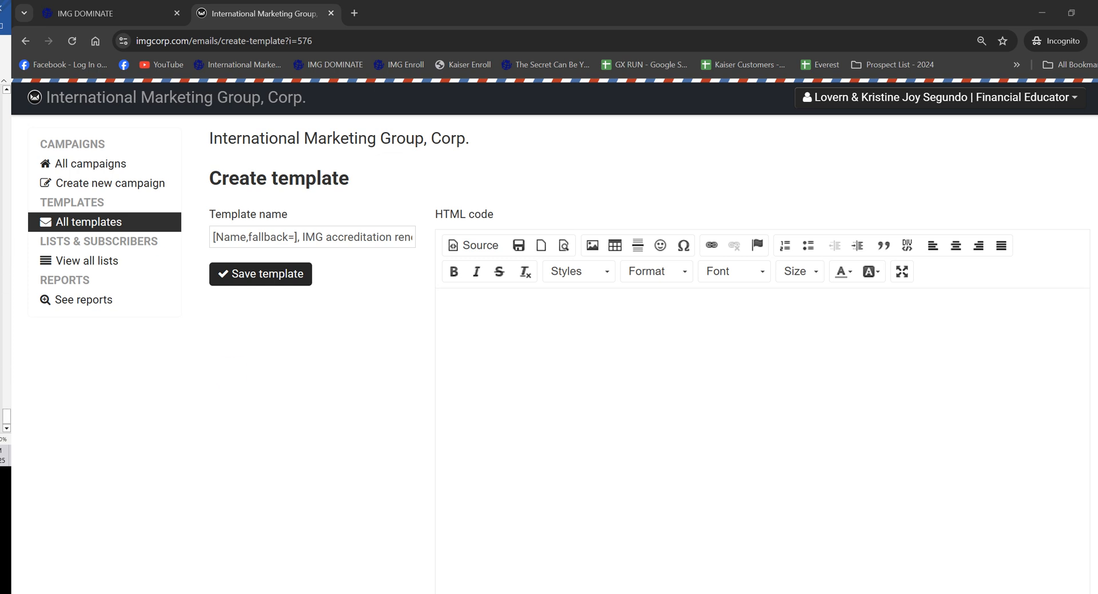
pyautogui.click(617, 340)
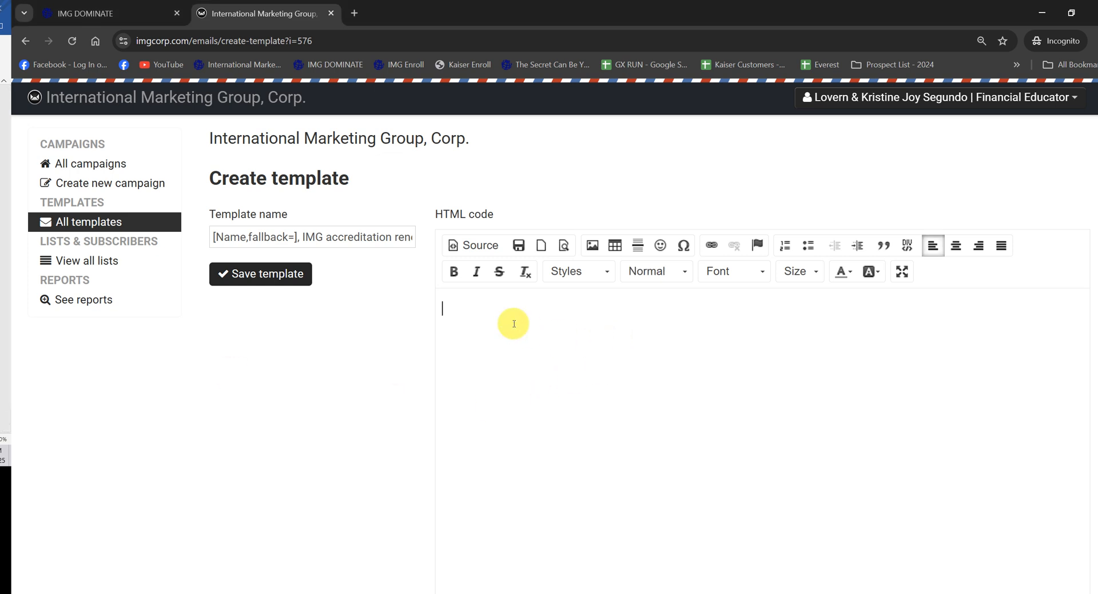
pyautogui.hotkey('ctrl', 'v')
# Step: Delete the broken image placeholders around the OFW term life insurance paragraph and below the bank account list
pyautogui.scroll(10, 637, 326)
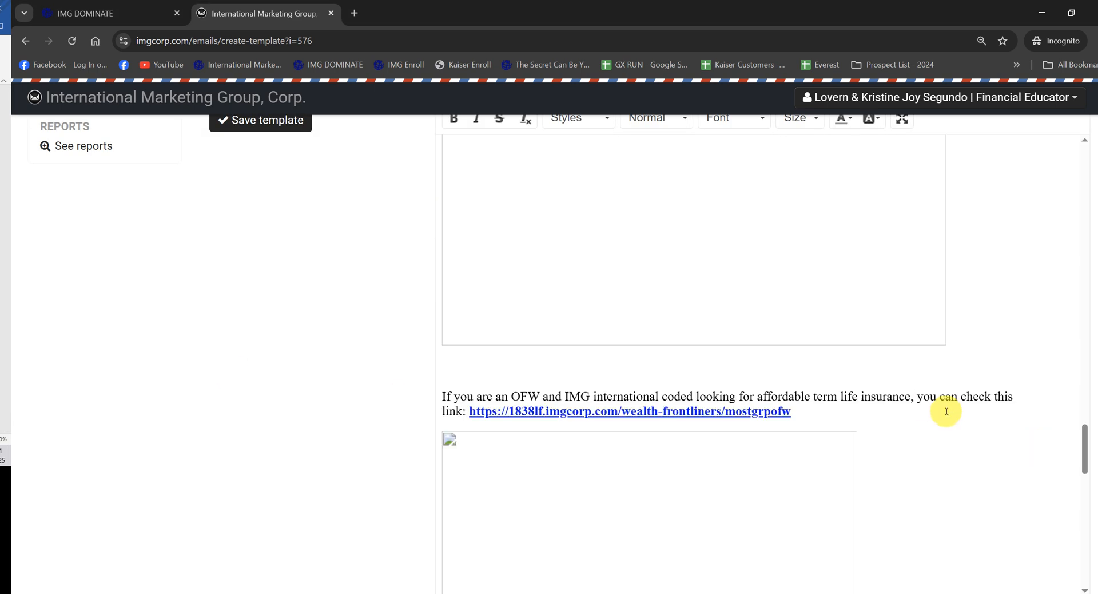
pyautogui.scroll(-3, 778, 389)
pyautogui.click(724, 382)
pyautogui.press('Delete')
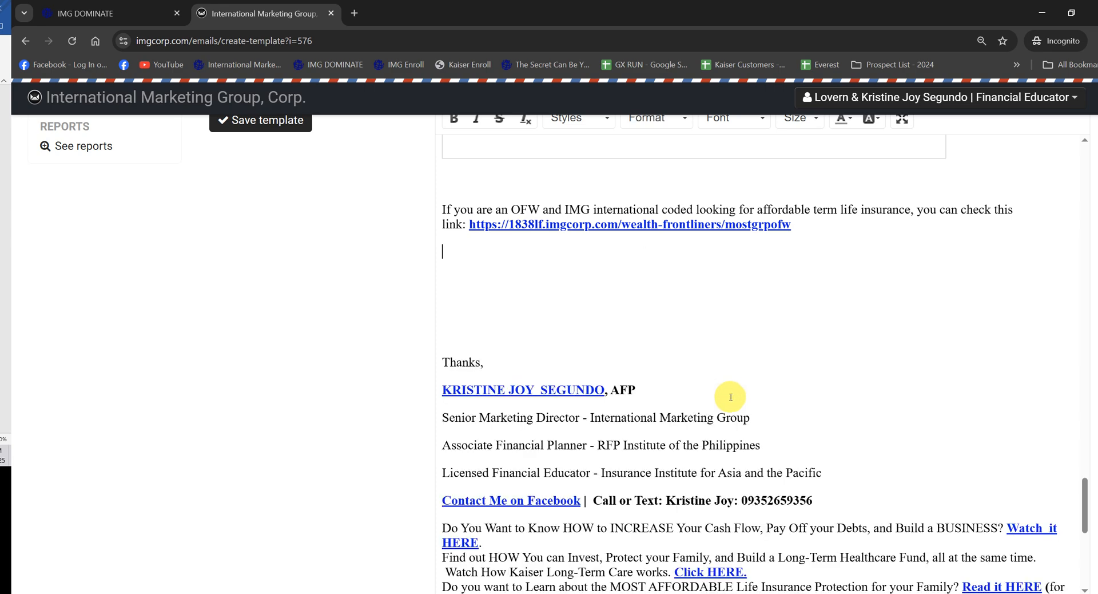
pyautogui.scroll(10, 735, 397)
pyautogui.scroll(-4, 715, 395)
pyautogui.click(660, 381)
pyautogui.press('Delete')
pyautogui.scroll(12, 660, 380)
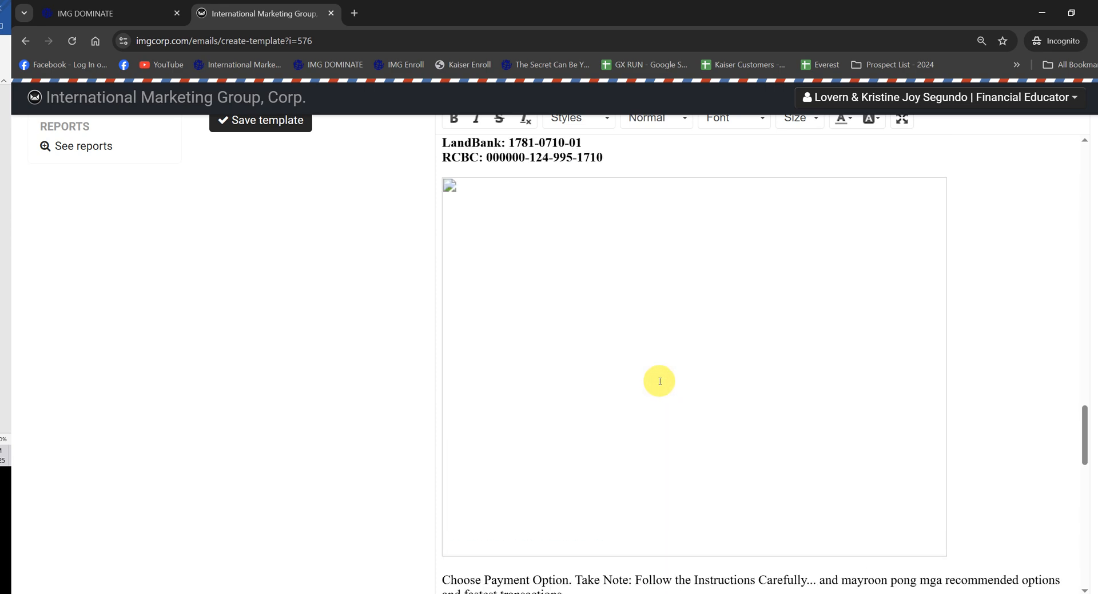
pyautogui.click(610, 489)
pyautogui.press('Delete')
# Step: Remove the IMG MARKET PLACE heading and its broken image placeholder from the message
pyautogui.scroll(9, 658, 446)
pyautogui.scroll(5, 700, 409)
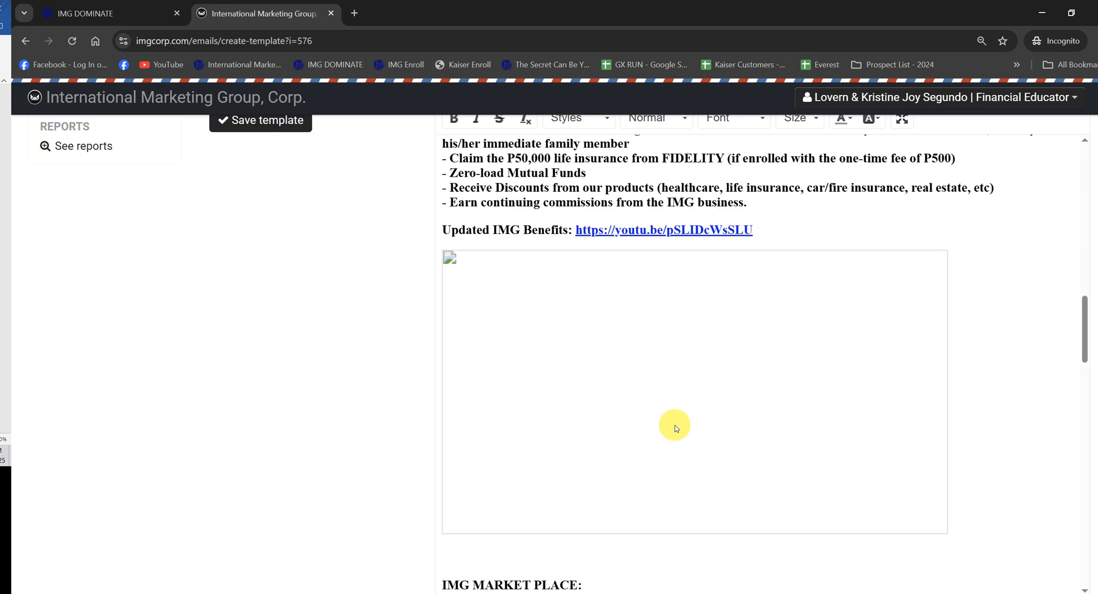
pyautogui.scroll(-4, 672, 427)
pyautogui.click(648, 405)
pyautogui.press('Delete')
pyautogui.moveTo(620, 341); pyautogui.dragTo(407, 318)
pyautogui.press('Delete')
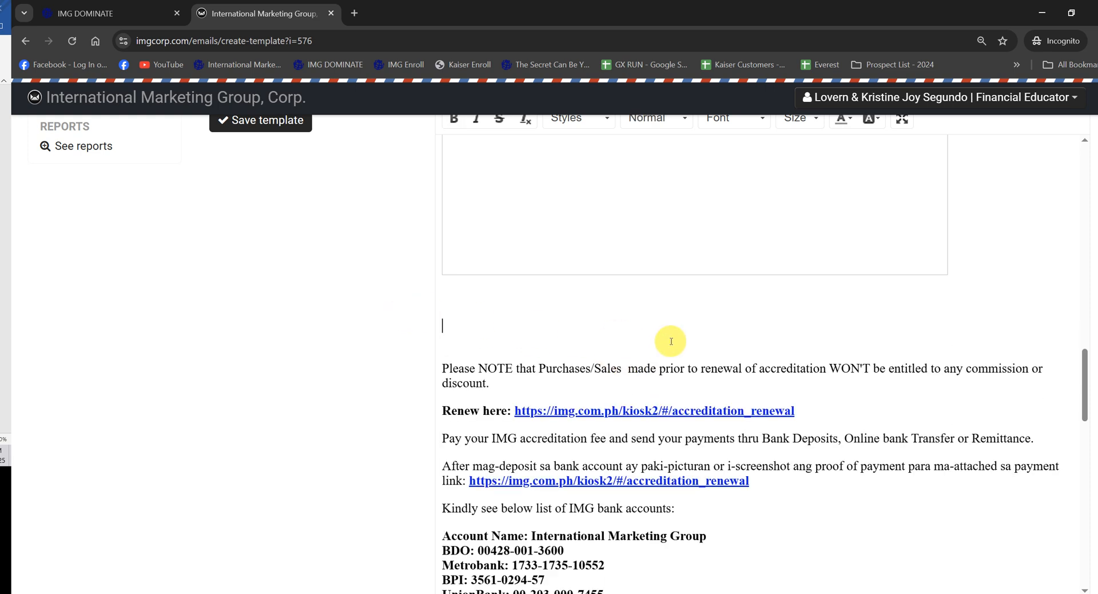
# Step: Delete the image placeholder below the Updated IMG Benefits link and the extra blank lines left there
pyautogui.scroll(5, 669, 336)
pyautogui.click(640, 380)
pyautogui.press('Delete')
pyautogui.scroll(6, 642, 389)
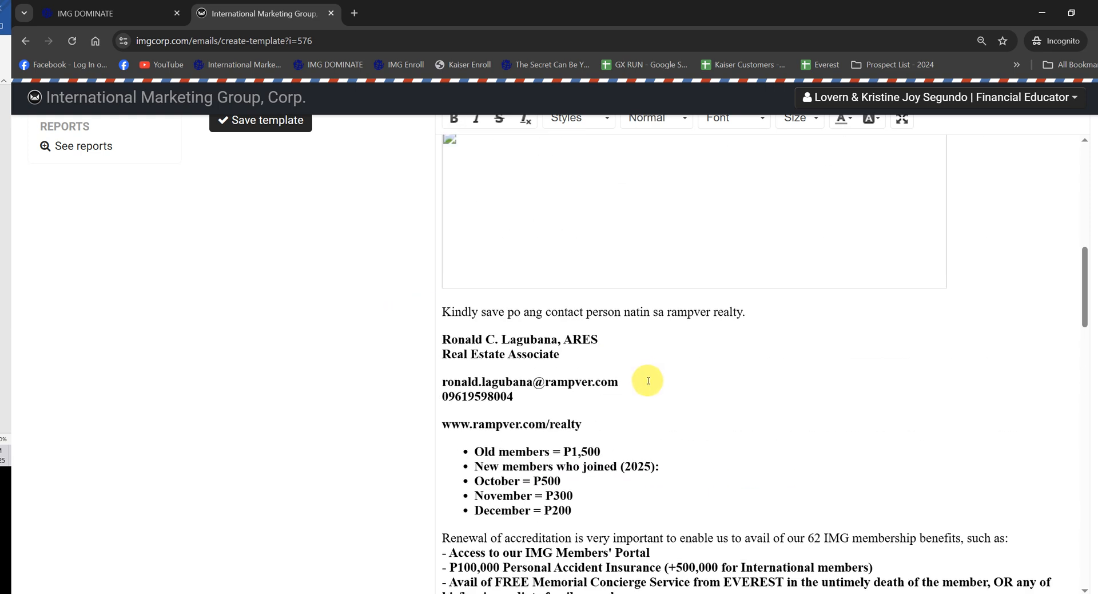
pyautogui.scroll(-5, 606, 401)
pyautogui.press('BackSpace')
pyautogui.press('BackSpace')
pyautogui.press('BackSpace')
pyautogui.press('BackSpace')
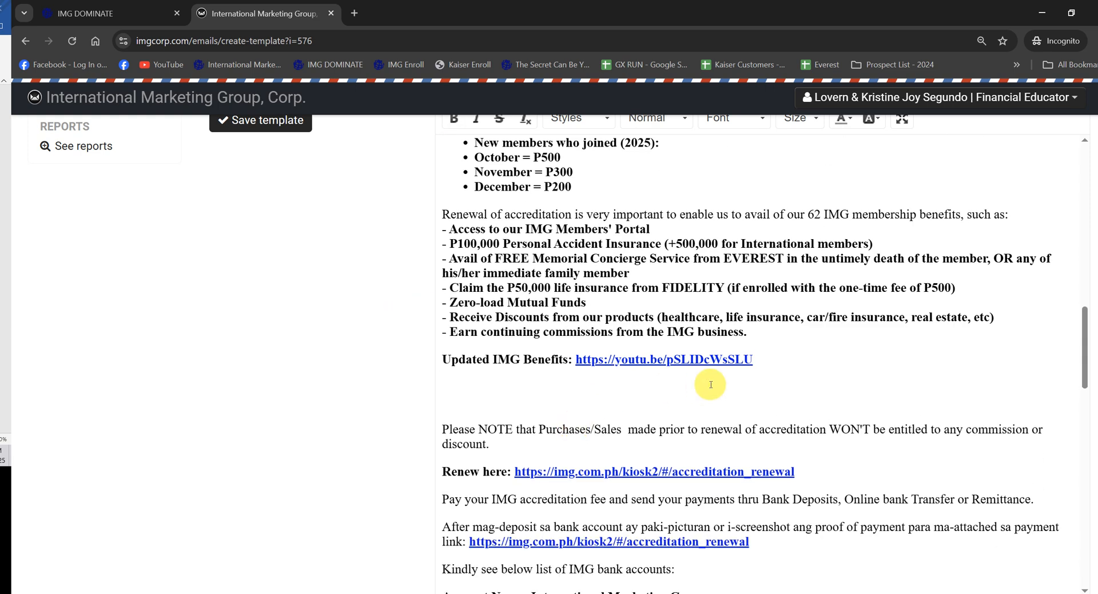
# Step: Delete the image placeholders above the rampver realty contact paragraph and below the Renewal Link line
pyautogui.scroll(7, 707, 372)
pyautogui.click(702, 335)
pyautogui.press('Delete')
pyautogui.scroll(5, 721, 355)
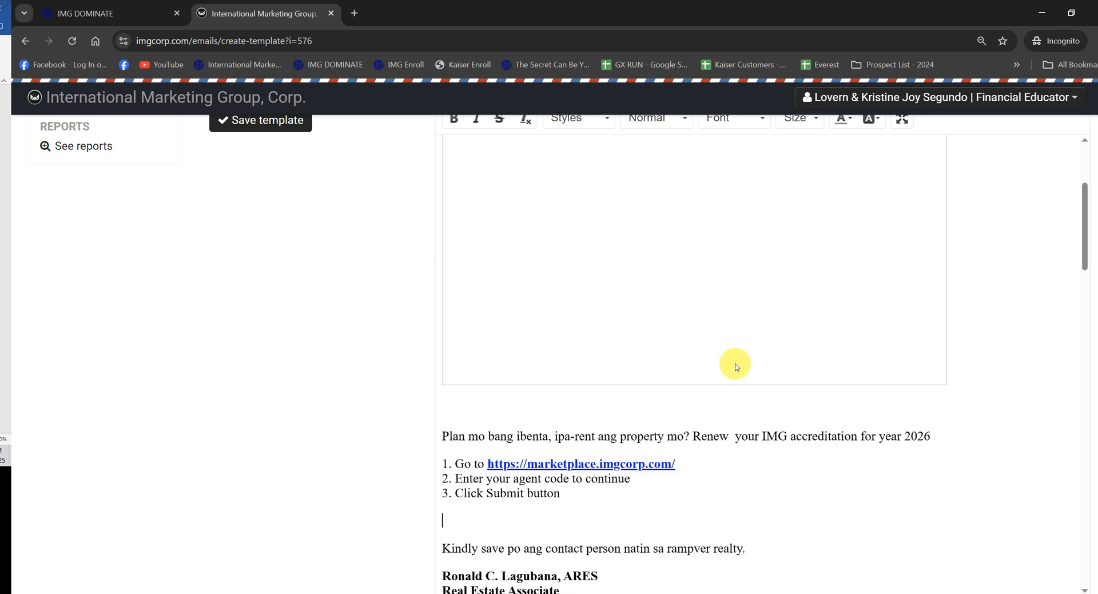
pyautogui.scroll(4, 624, 393)
pyautogui.click(622, 395)
pyautogui.press('Delete')
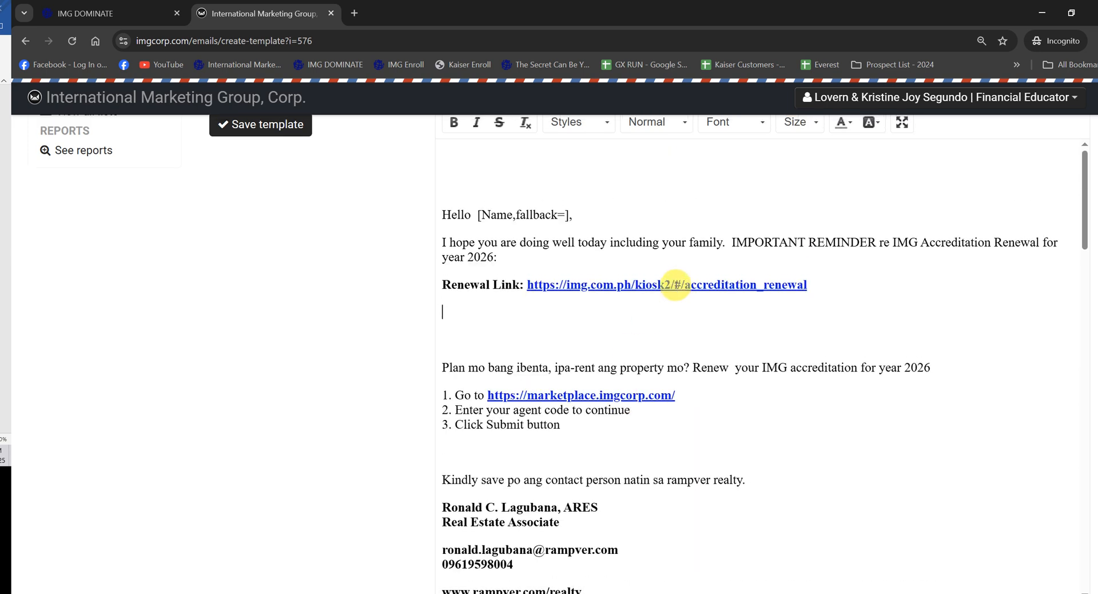
# Step: Remove the blank lines above the "Hello [Name,fallback=]," greeting
pyautogui.scroll(3, 456, 364)
pyautogui.press('BackSpace')
pyautogui.press('BackSpace')
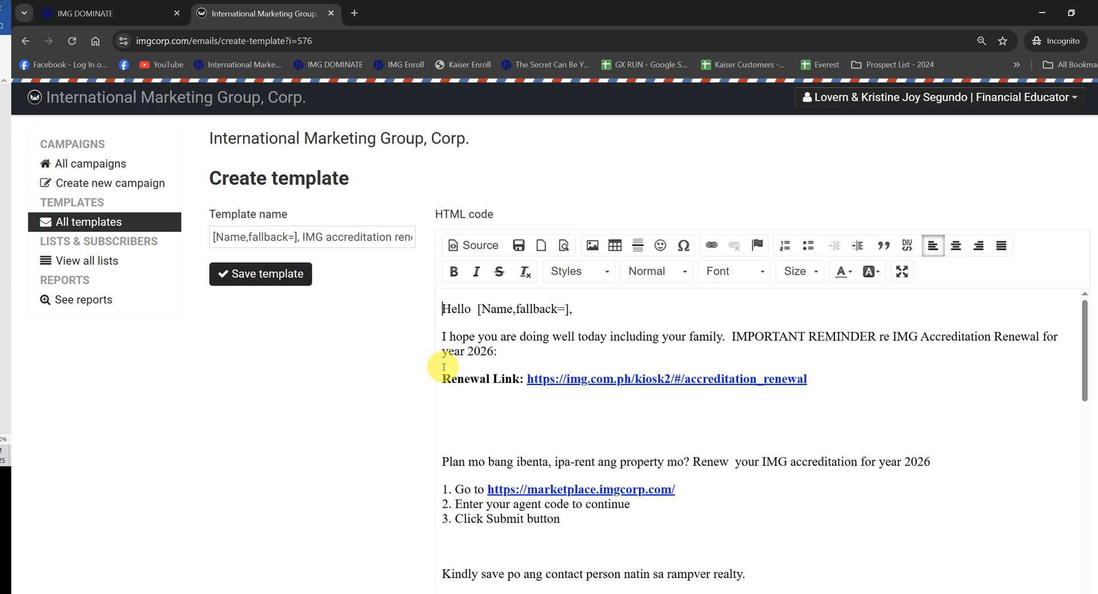
# Step: Save the template and open the image upload form for the blank space below the Renewal Link line
pyautogui.click(519, 246)
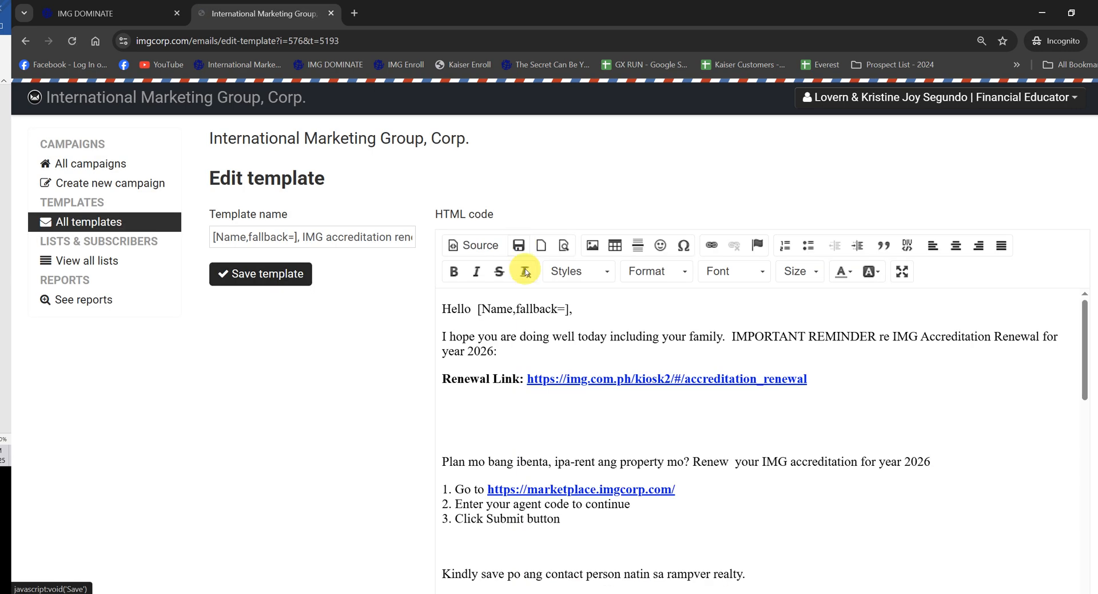
pyautogui.click(473, 410)
pyautogui.click(589, 248)
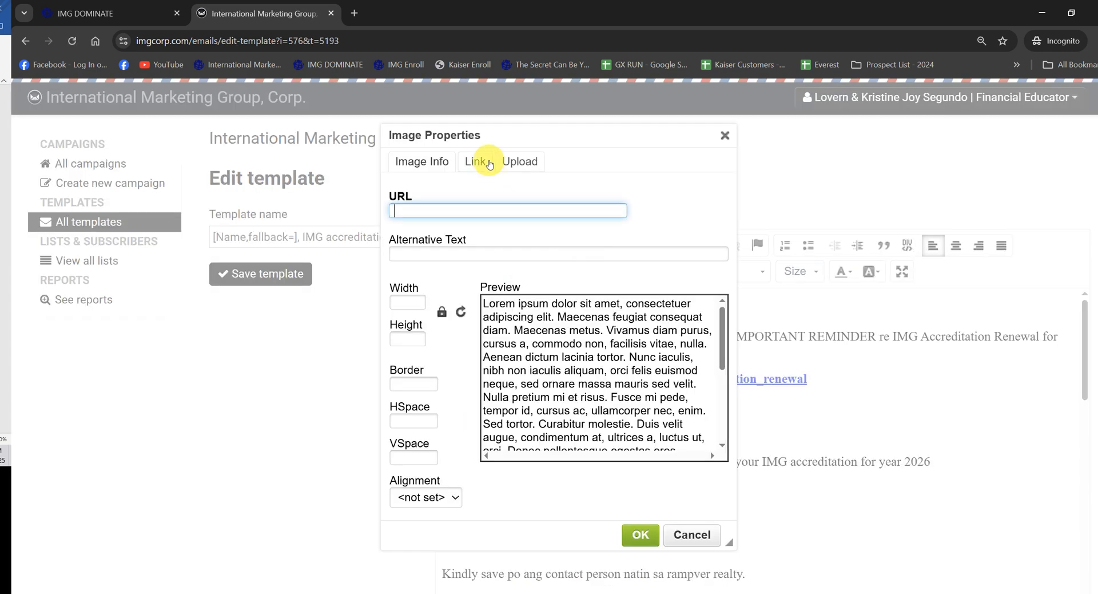
pyautogui.click(517, 161)
# Step: Search the 2025 DOWNLOADS folder for "renew" and upload IMG Renewal.png to the server
pyautogui.click(394, 210)
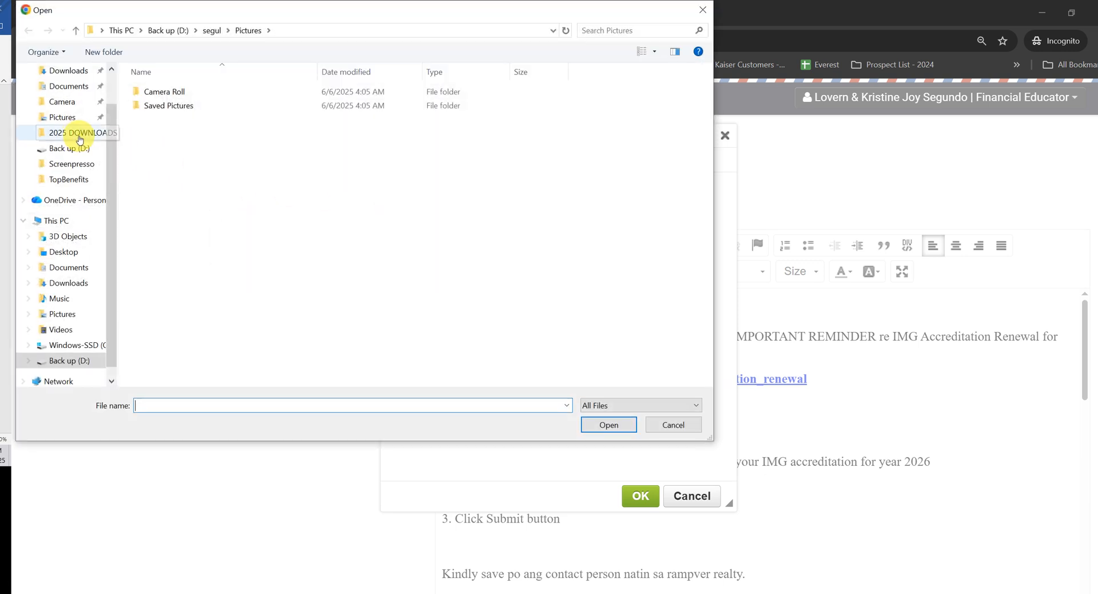
pyautogui.click(66, 133)
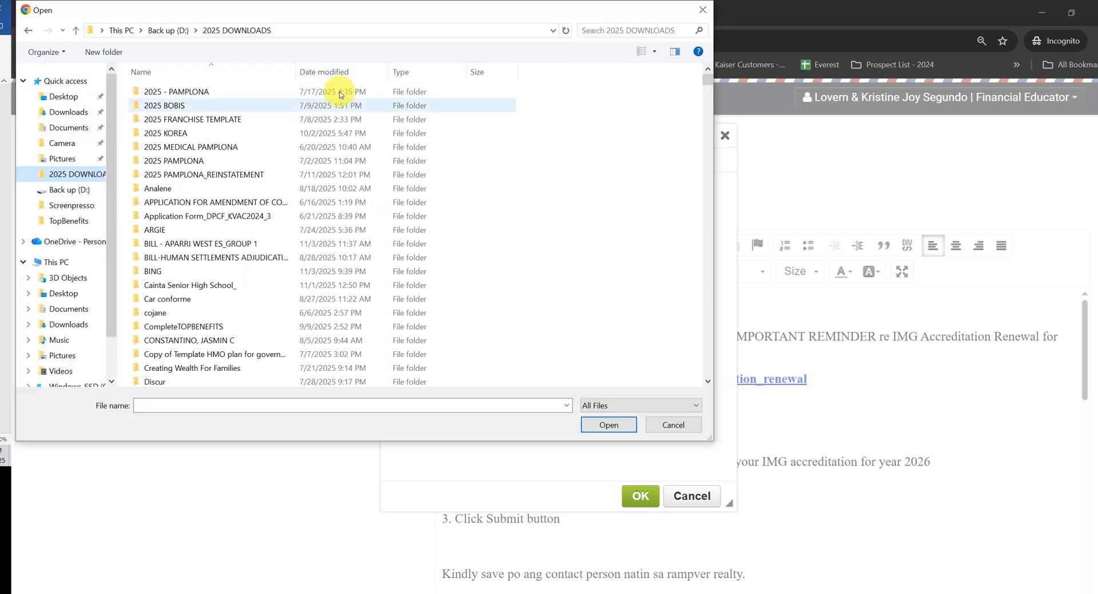
pyautogui.click(596, 27)
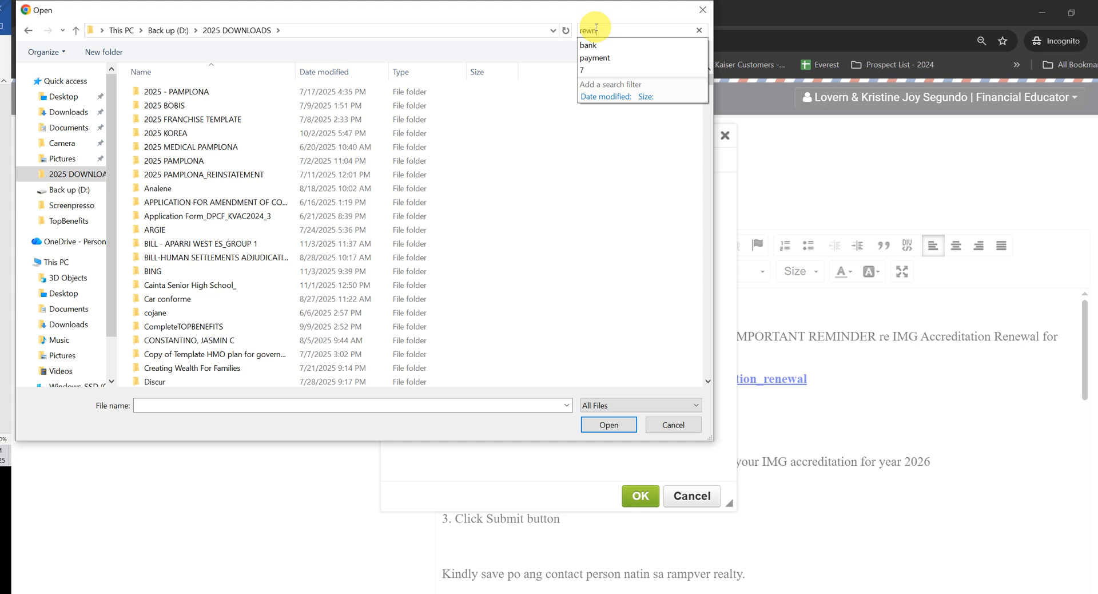
pyautogui.write('rewe')
pyautogui.write('ew')
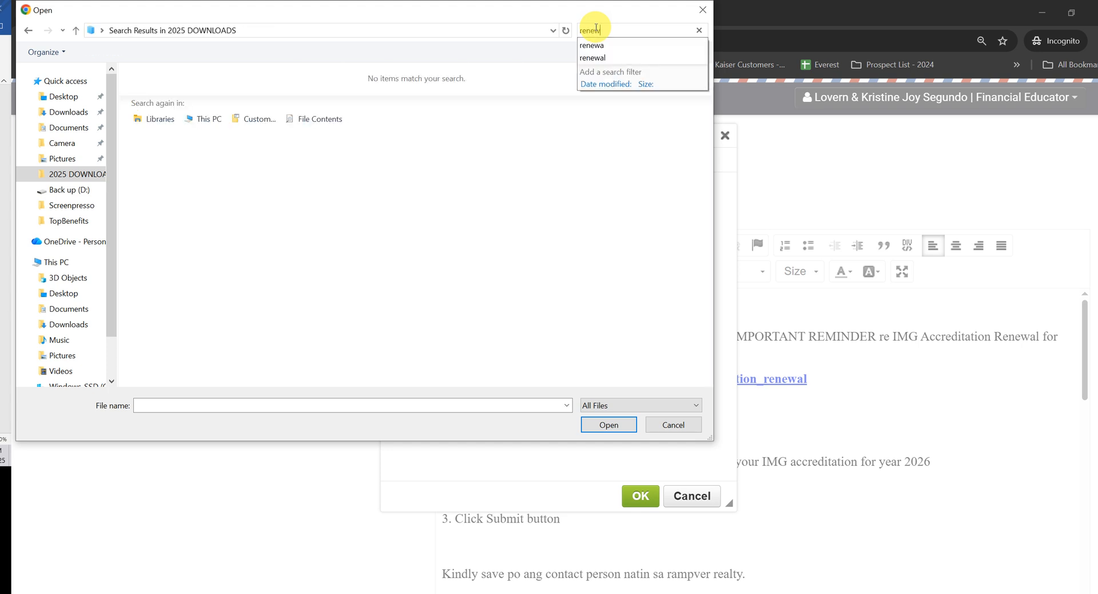
pyautogui.click(589, 84)
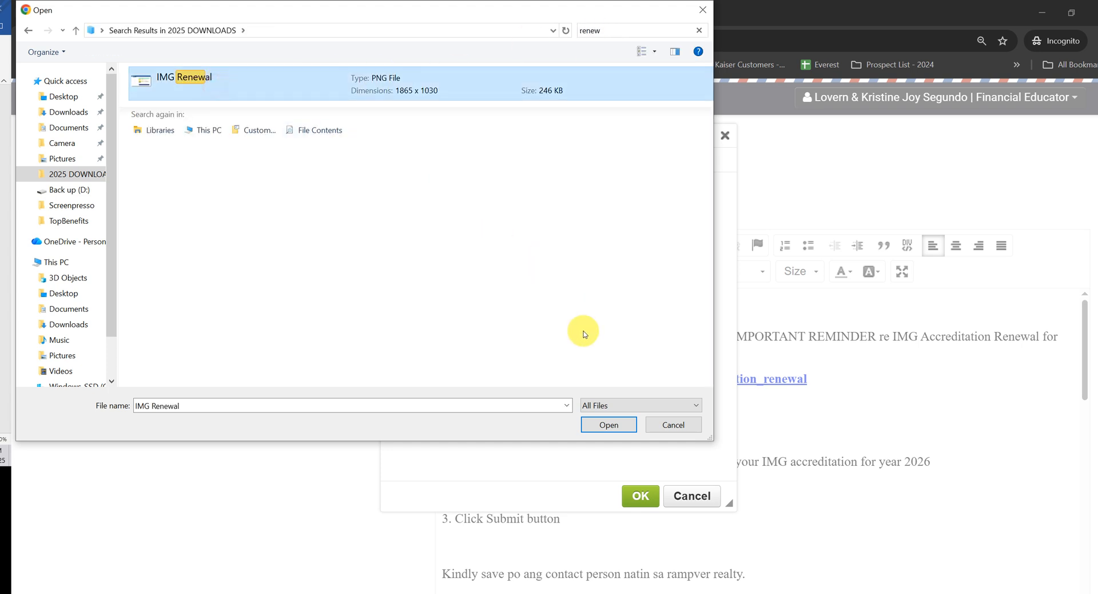
pyautogui.click(609, 424)
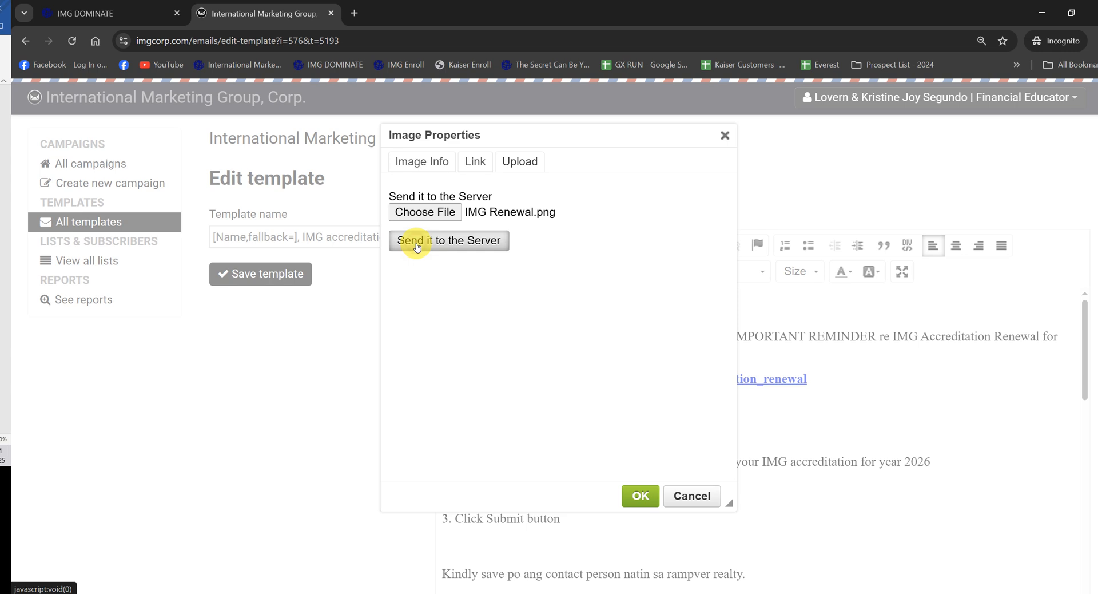
pyautogui.click(417, 245)
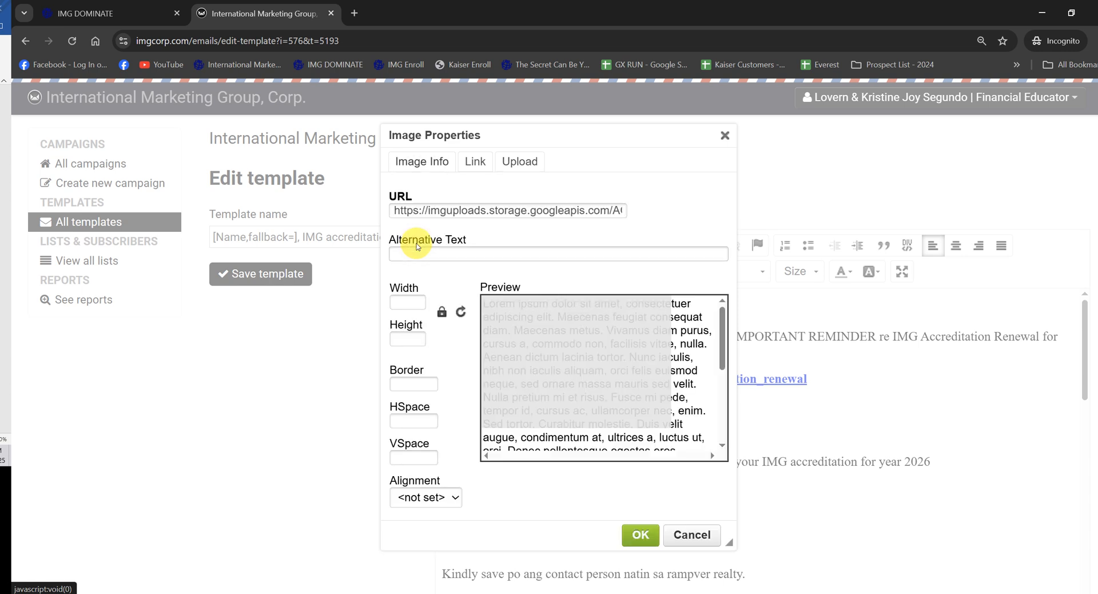
# Step: Reduce the width of the uploaded IMG Renewal image and insert it into the message
pyautogui.click(393, 298)
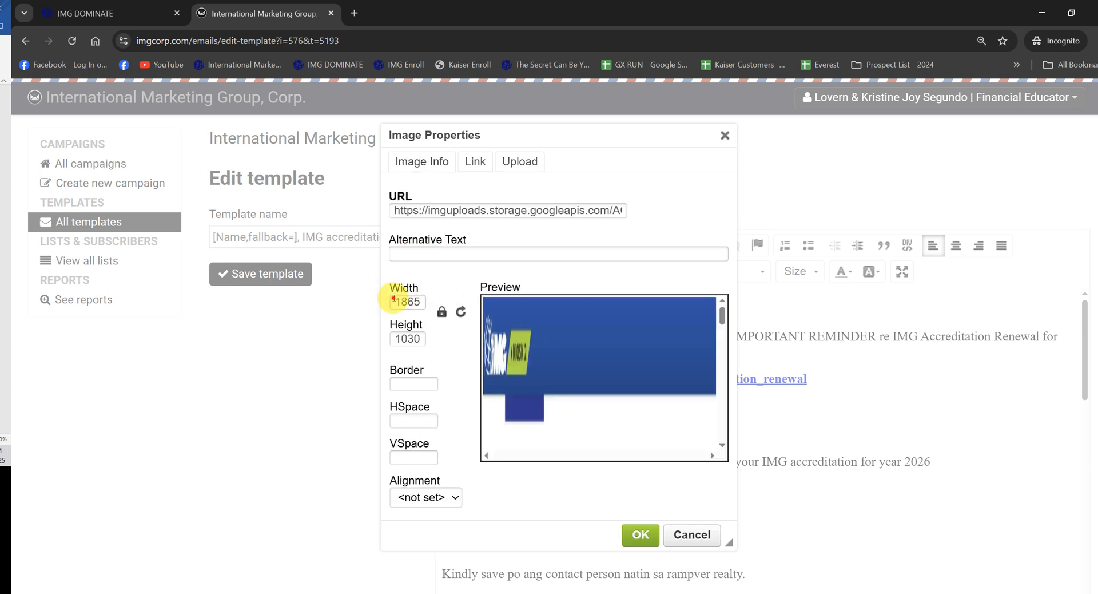
pyautogui.write('545')
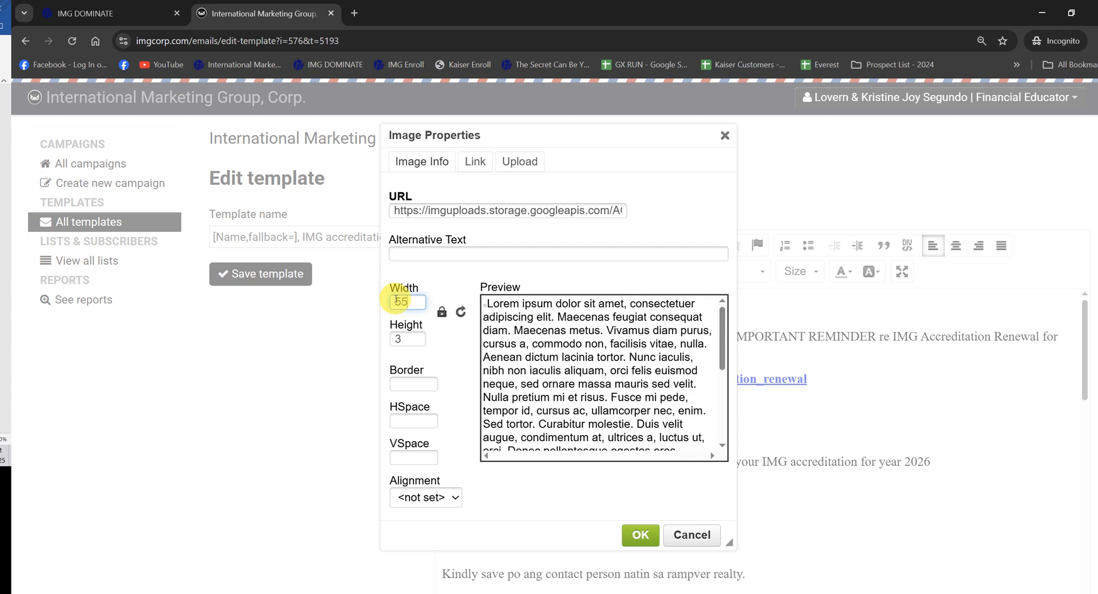
pyautogui.press('Return')
# Step: Add a blank line below the RCBC entry in the bank account list and open the image upload form there
pyautogui.scroll(-10, 660, 338)
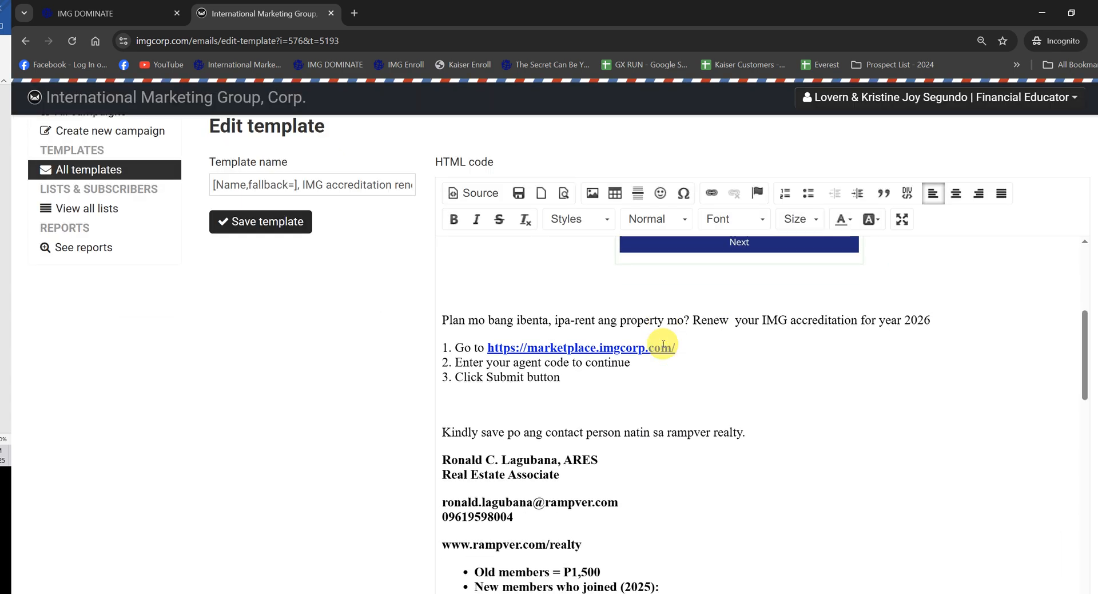
pyautogui.scroll(-7, 661, 342)
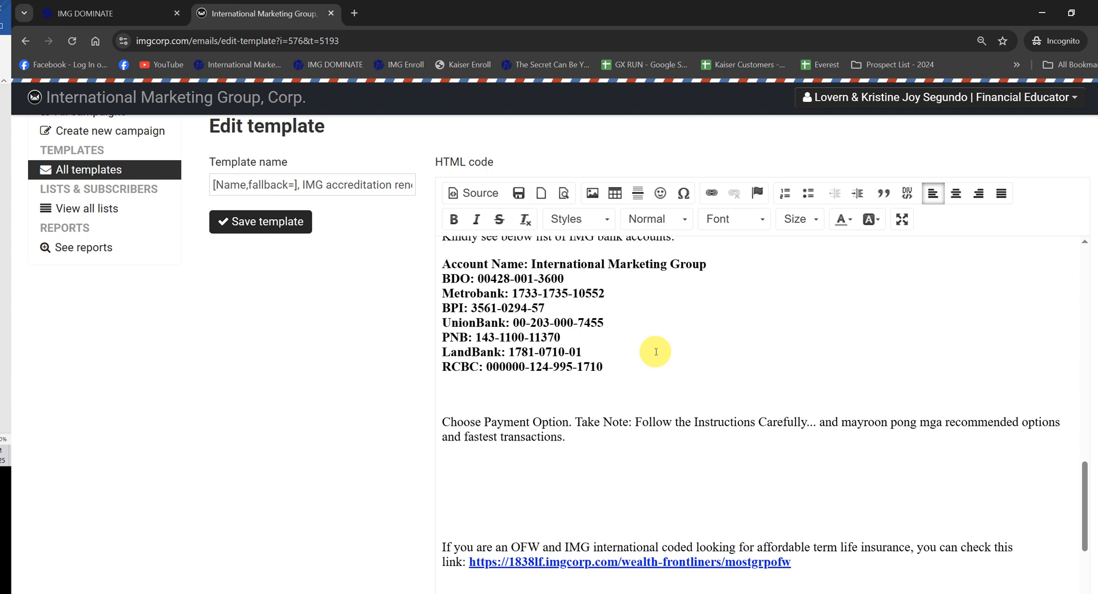
pyautogui.click(657, 368)
pyautogui.press('Return')
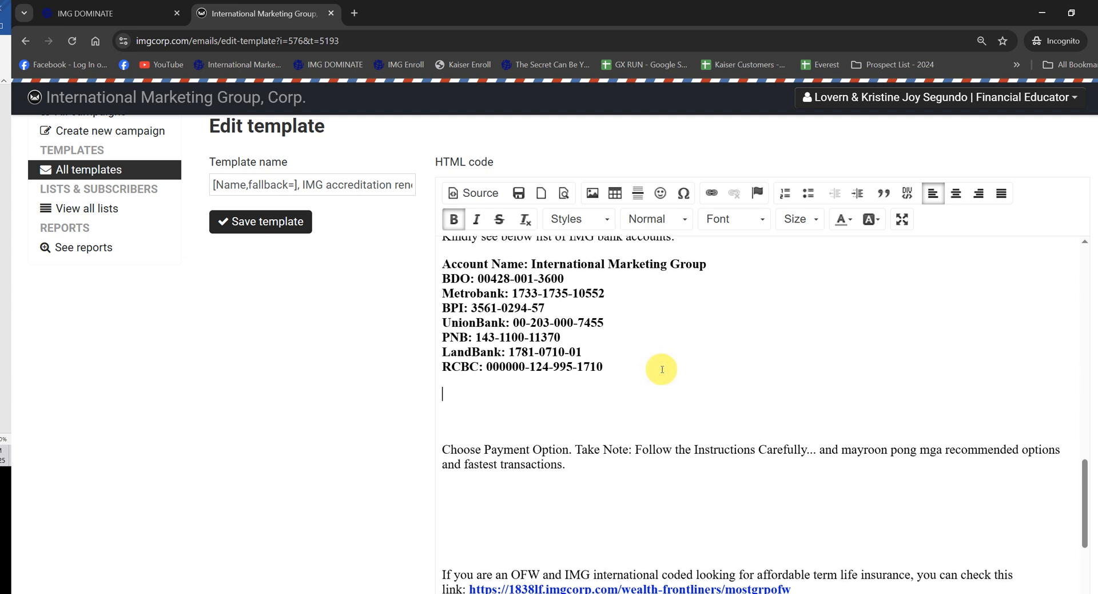
pyautogui.click(591, 192)
pyautogui.click(520, 164)
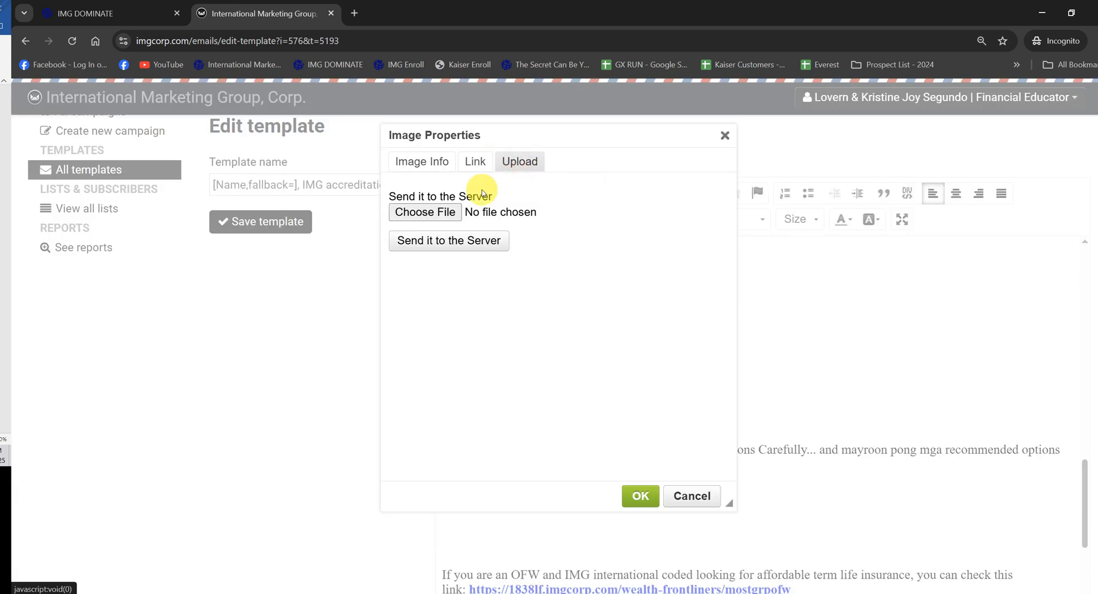
# Step: Upload "IMG Bank Account Updated With Branch" from the Pictures folder and insert it with a width of 550
pyautogui.click(443, 209)
pyautogui.click(61, 115)
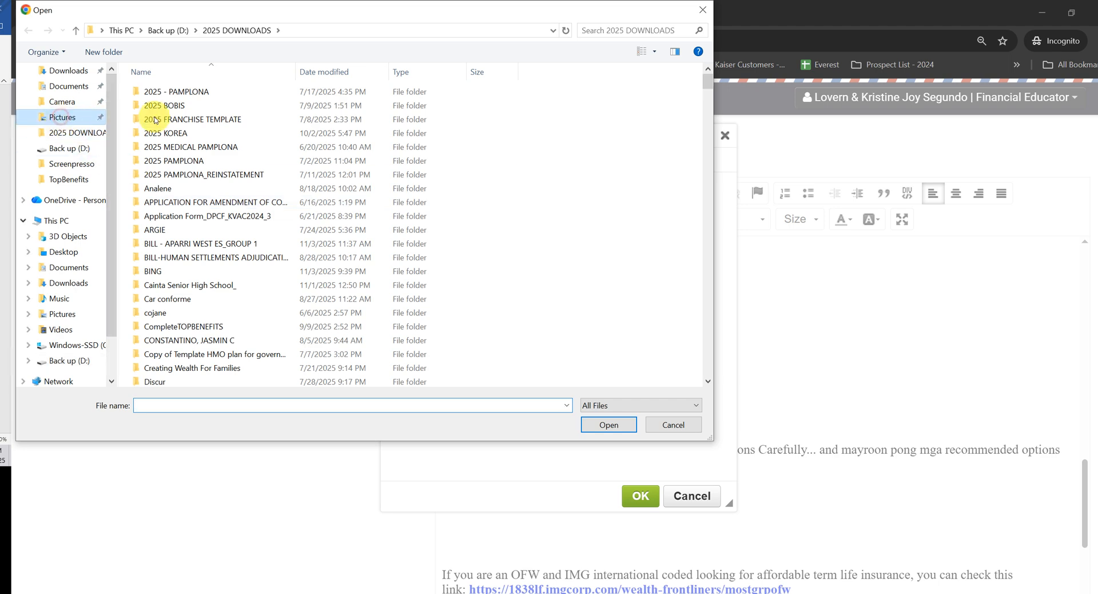
pyautogui.click(627, 32)
pyautogui.write('bank')
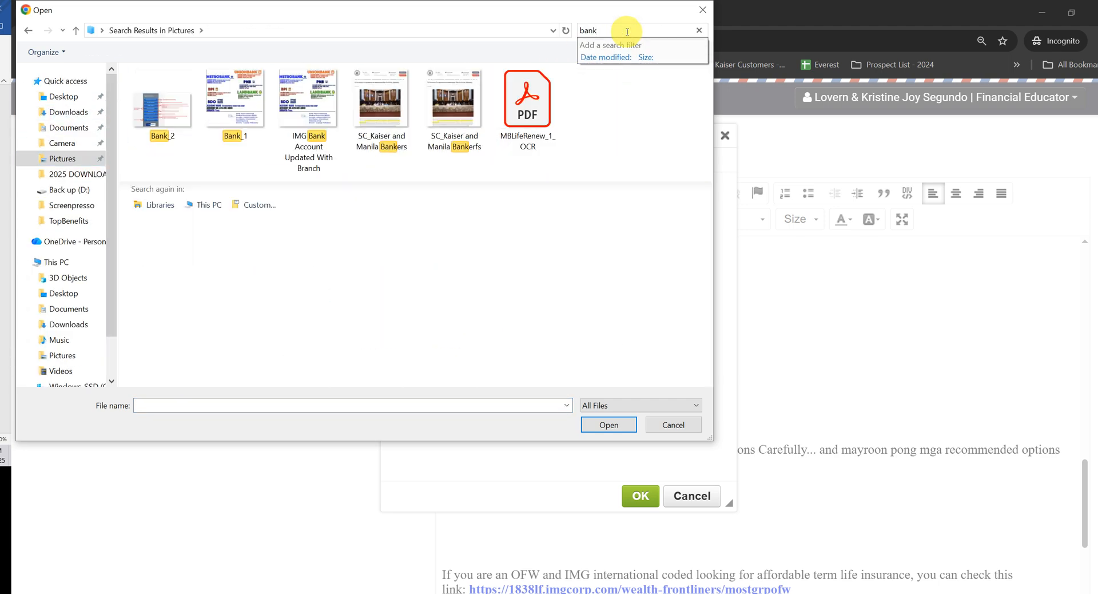
pyautogui.click(303, 114)
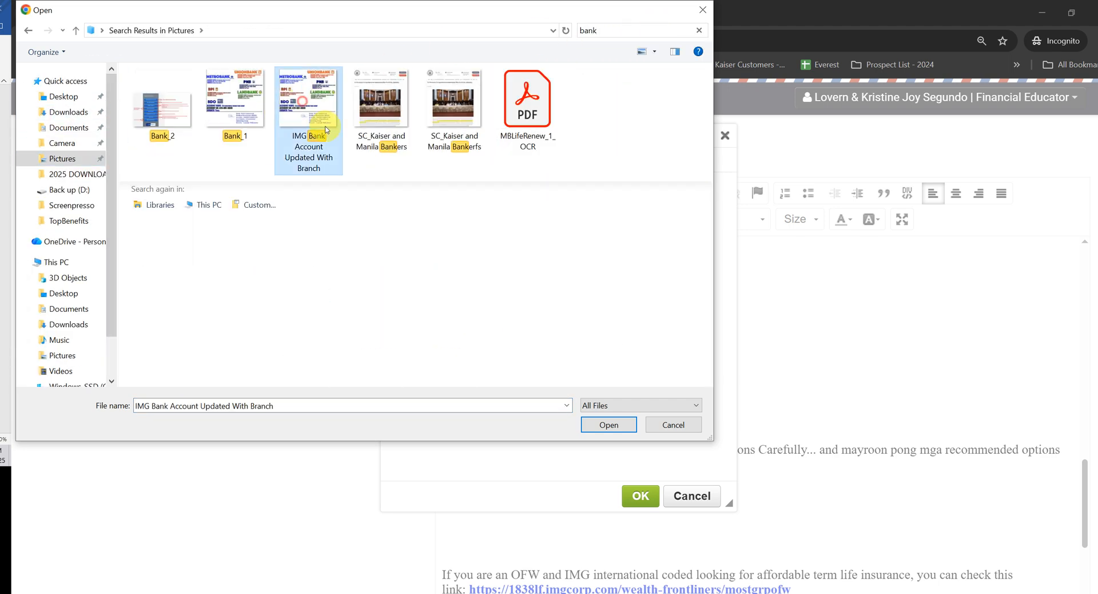
pyautogui.click(602, 426)
pyautogui.click(466, 247)
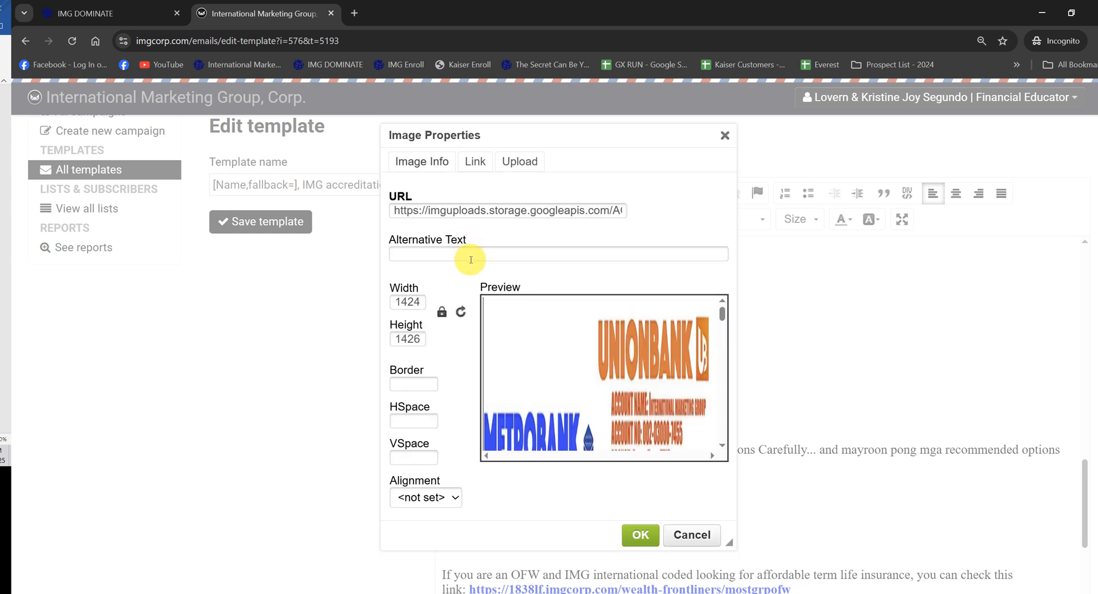
pyautogui.write('550')
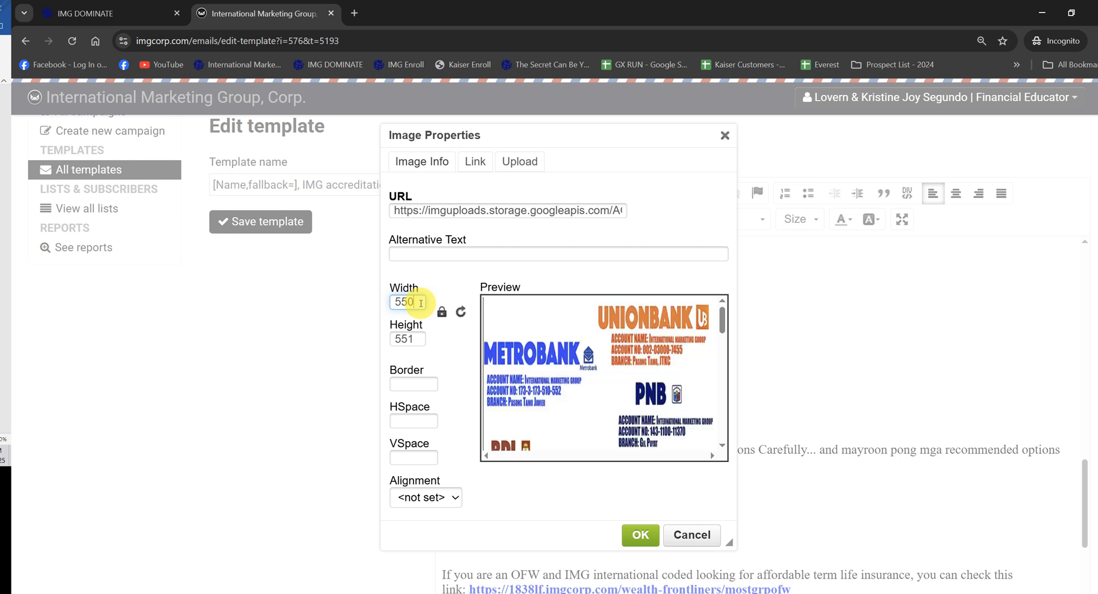
pyautogui.press('Return')
# Step: Open the image upload form for the blank line below the Choose Payment Option paragraph
pyautogui.scroll(-2, 423, 303)
pyautogui.scroll(-3, 582, 340)
pyautogui.scroll(-4, 582, 339)
pyautogui.click(532, 303)
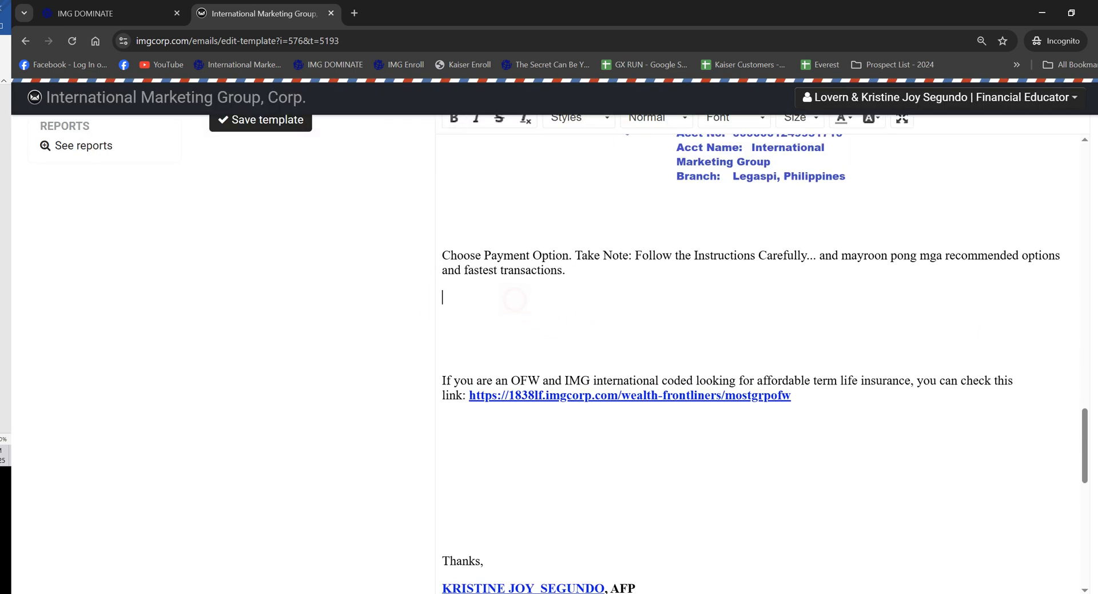
pyautogui.scroll(2, 592, 262)
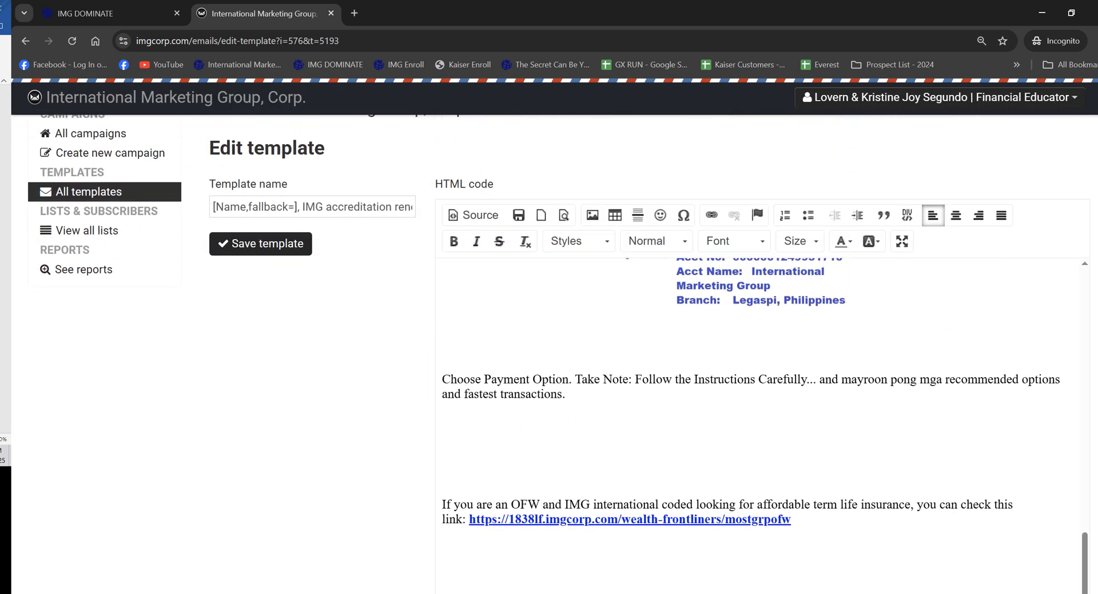
pyautogui.click(592, 222)
pyautogui.click(520, 161)
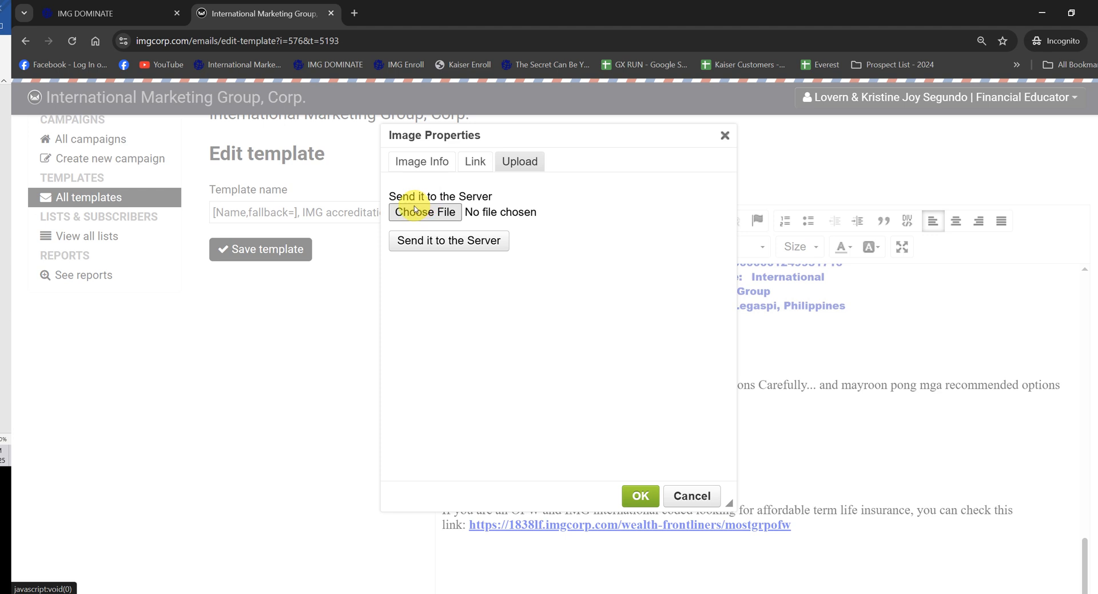
# Step: Search the Pictures folder for "bank" and upload Bank_2.png to the server
pyautogui.click(414, 207)
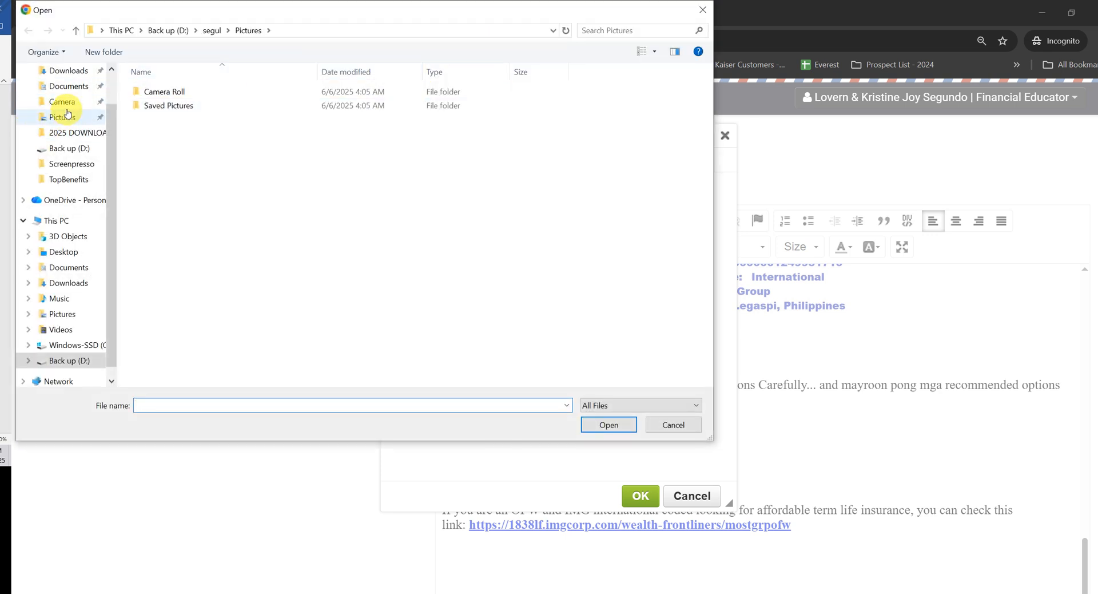
pyautogui.click(62, 103)
pyautogui.click(668, 302)
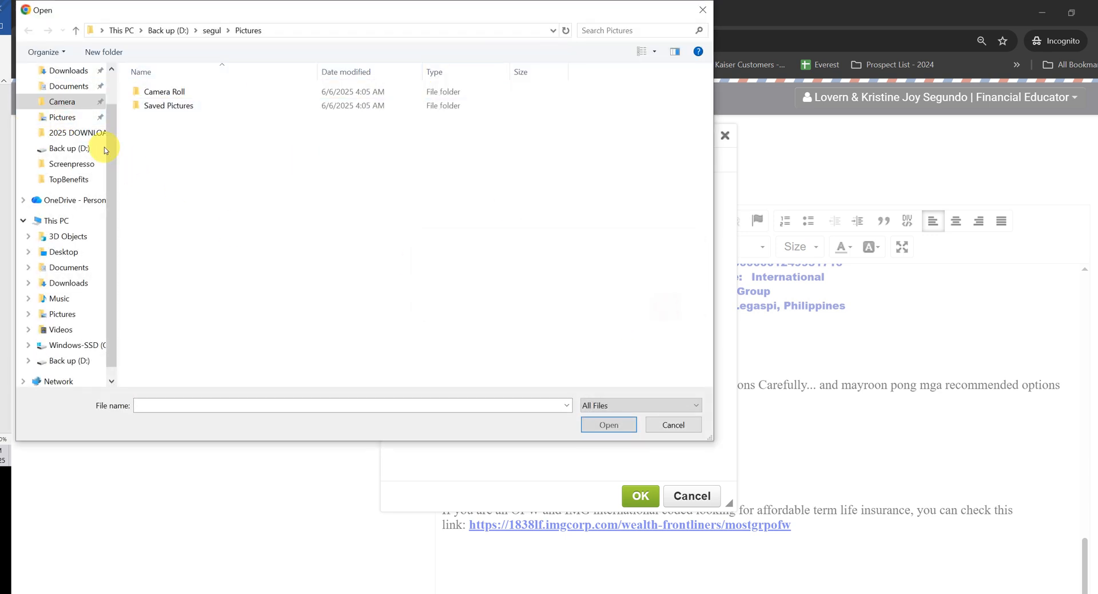
pyautogui.click(73, 123)
pyautogui.click(665, 30)
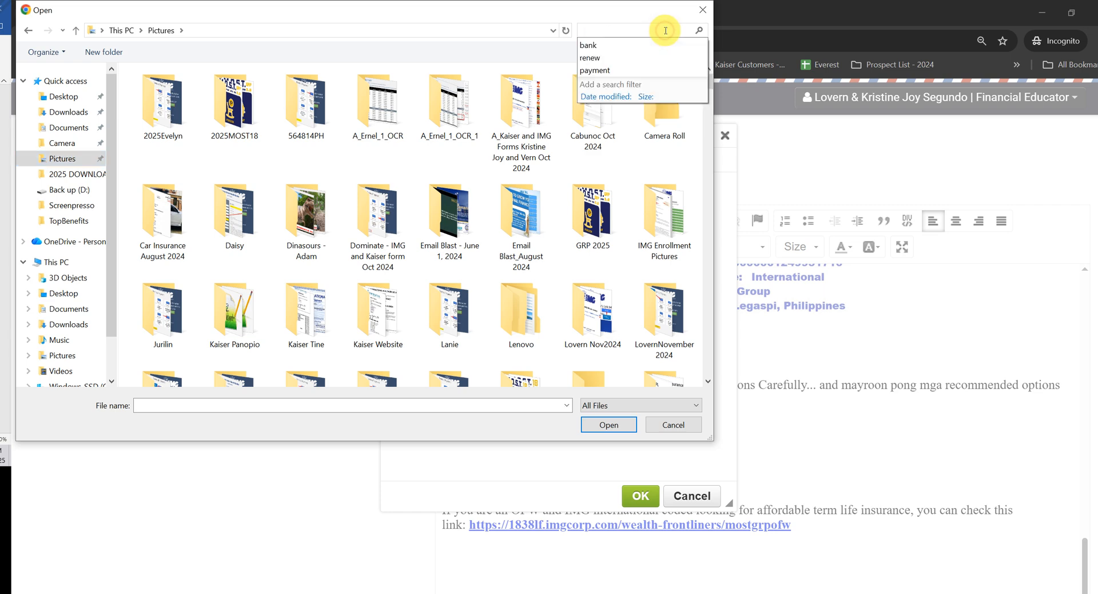
pyautogui.write('bank')
pyautogui.press('Down')
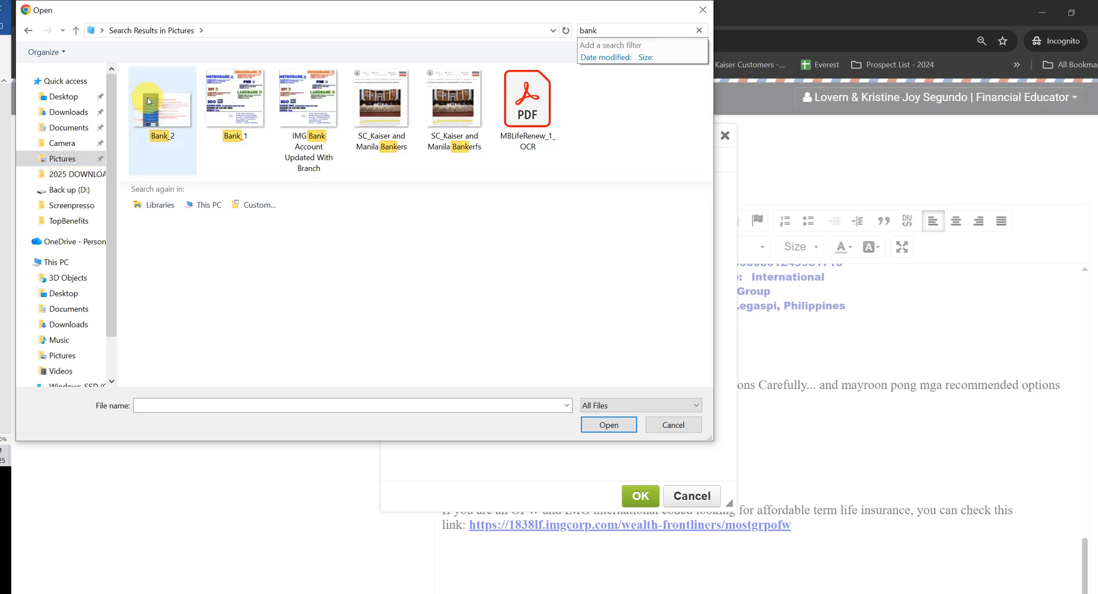
pyautogui.click(608, 424)
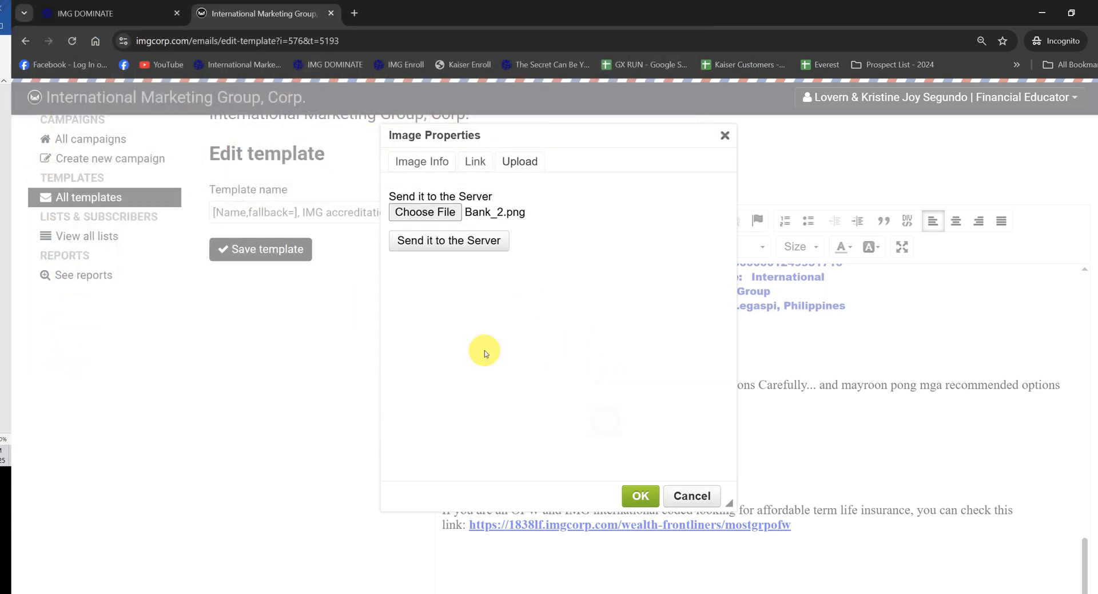
pyautogui.click(441, 241)
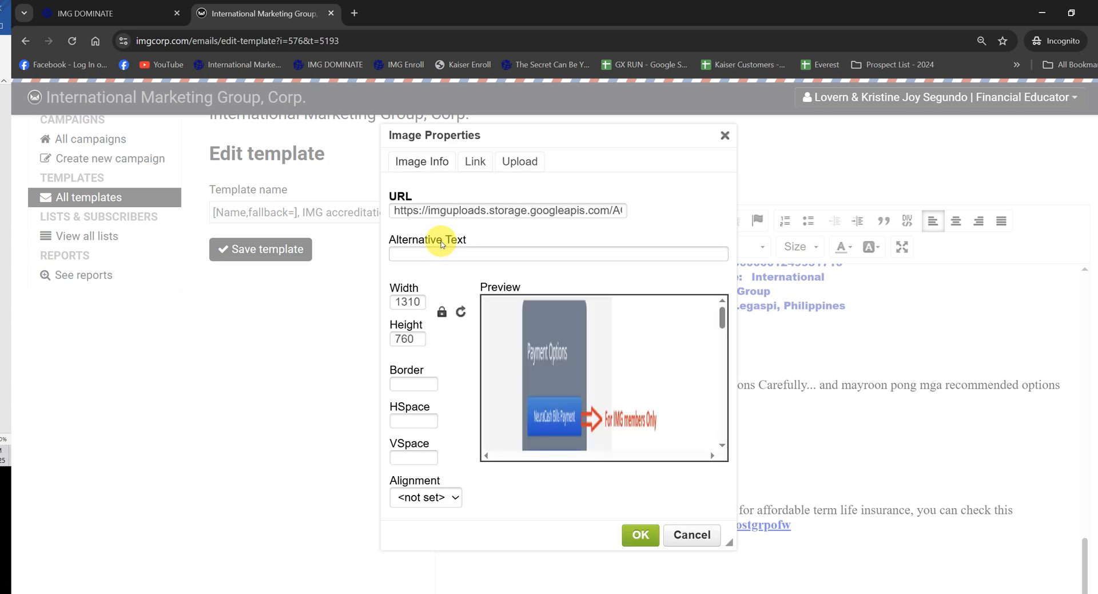
# Step: Set the Bank_2 image's width to 550 and insert it into the message
pyautogui.doubleClick(414, 303)
pyautogui.write('550')
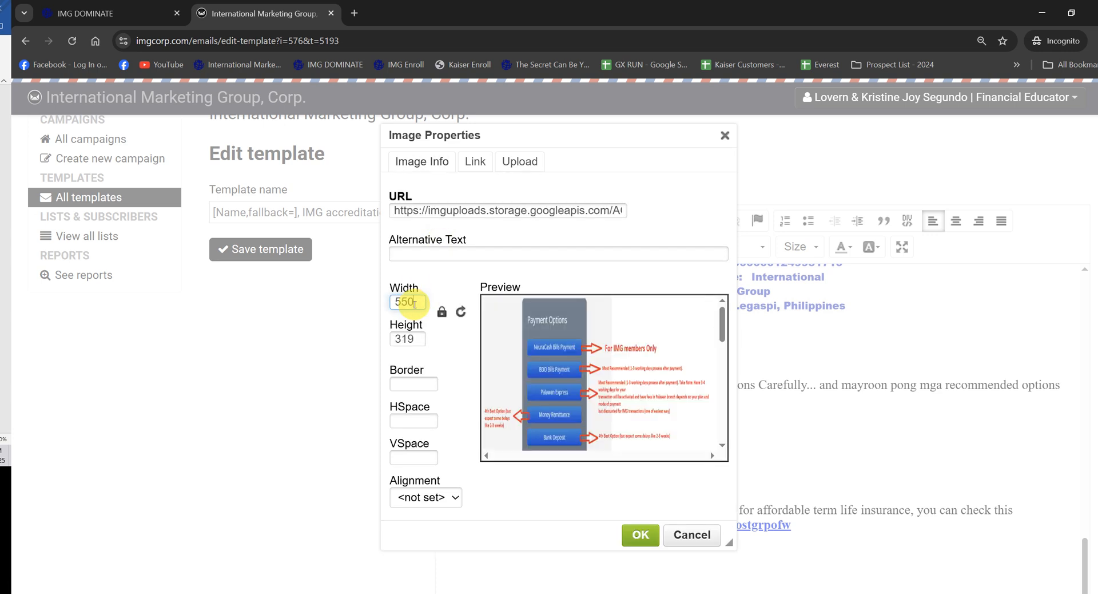
pyautogui.press('Return')
# Step: Open the image upload form for the blank space below the OFW term life insurance link
pyautogui.scroll(-5, 509, 342)
pyautogui.click(528, 354)
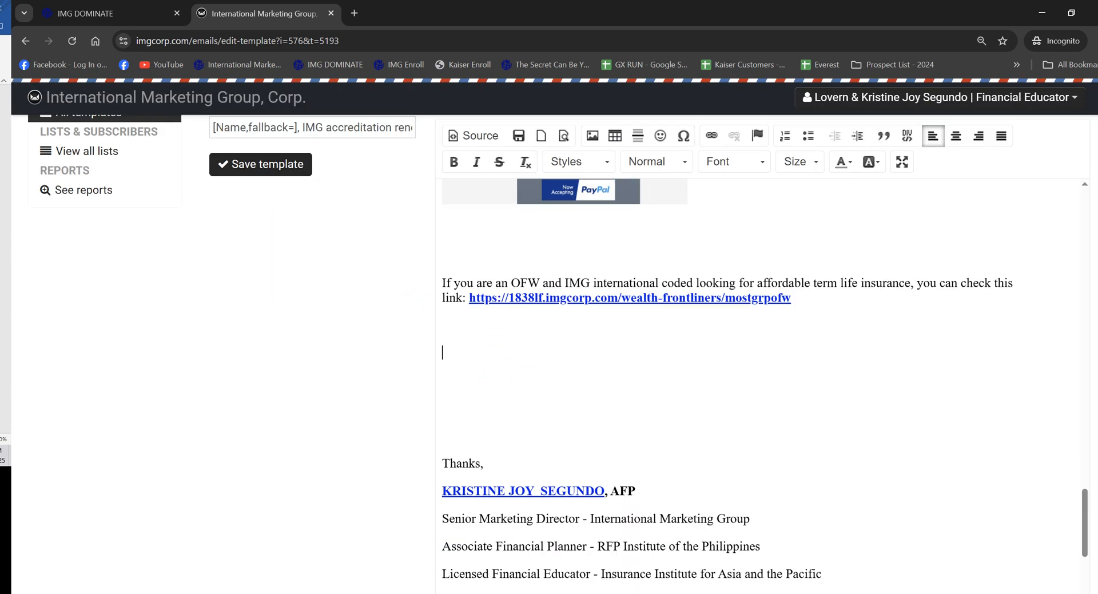
pyautogui.scroll(2, 549, 338)
pyautogui.click(593, 246)
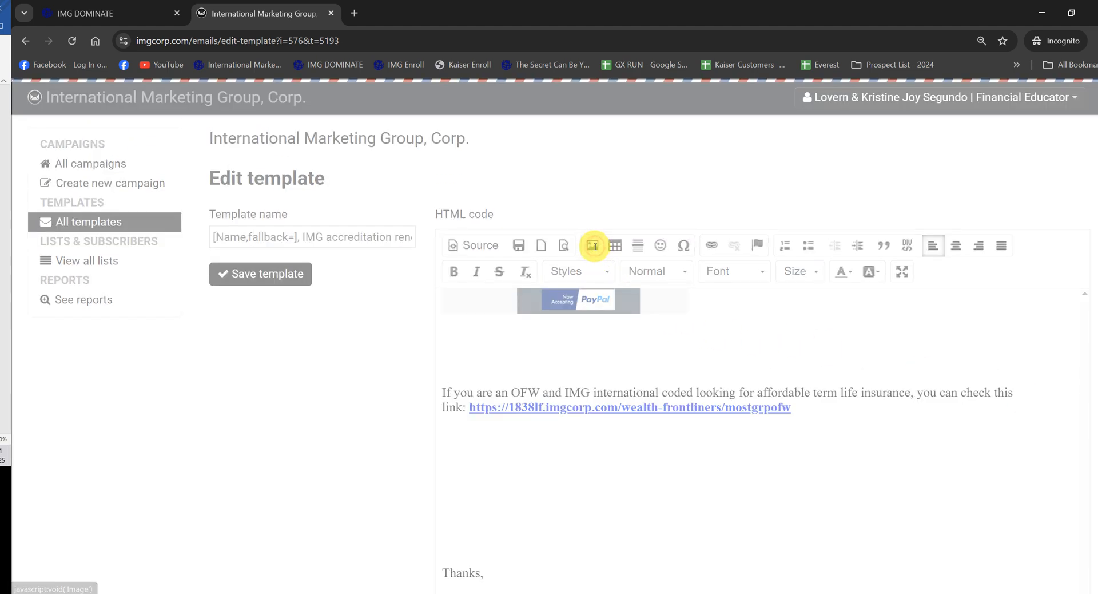
pyautogui.click(519, 162)
# Step: Search the Pictures folder for "most" and upload MOST 18 vs MOST GRP.png to the server
pyautogui.click(459, 211)
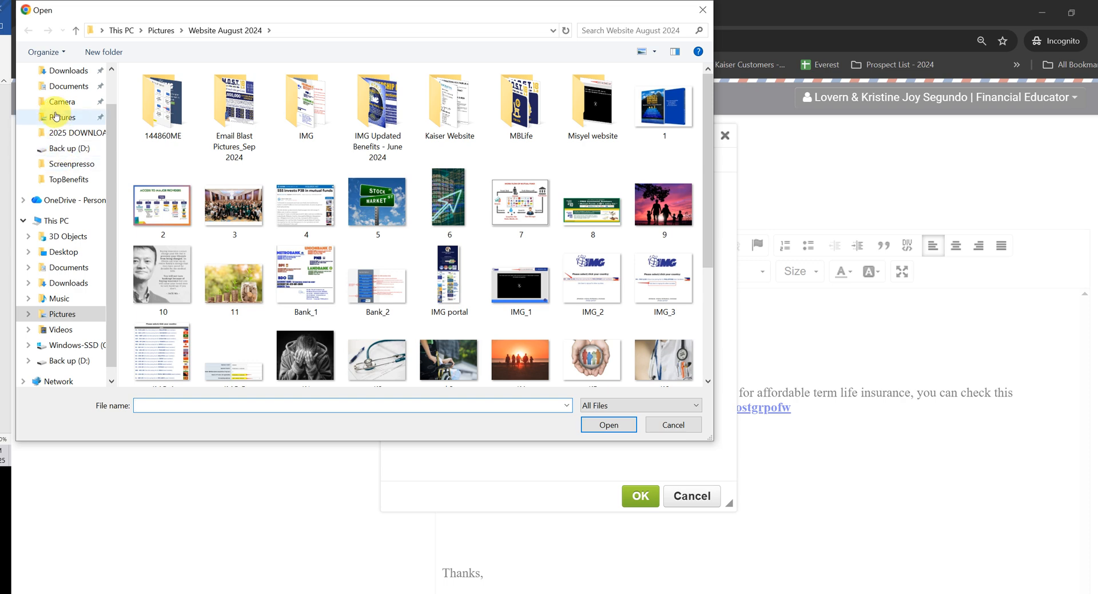
pyautogui.click(55, 116)
pyautogui.click(624, 31)
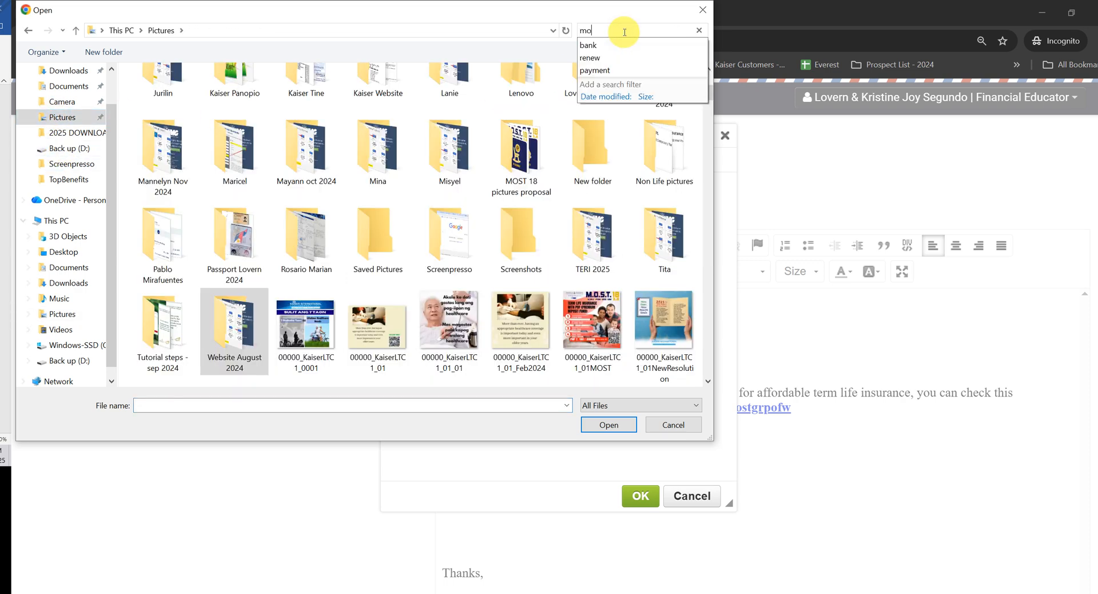
pyautogui.write('most')
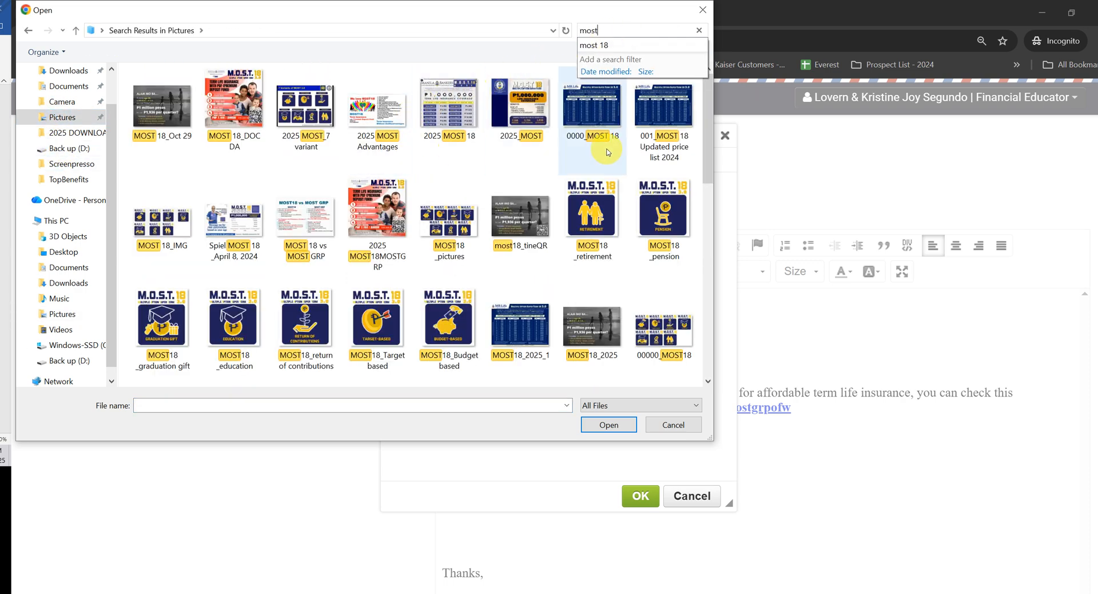
pyautogui.click(284, 225)
pyautogui.click(618, 429)
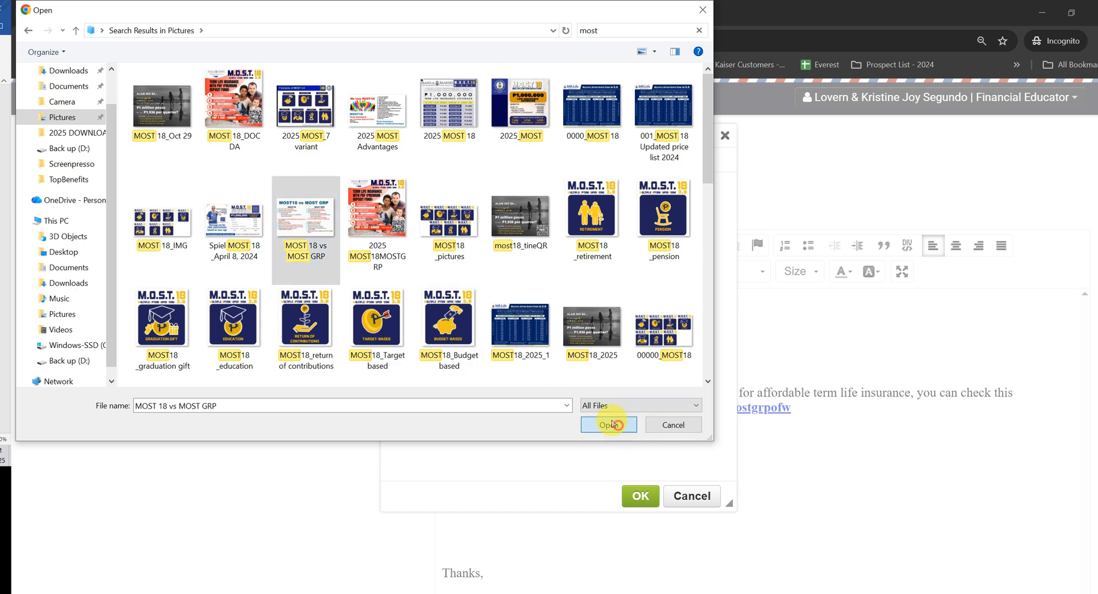
pyautogui.click(456, 250)
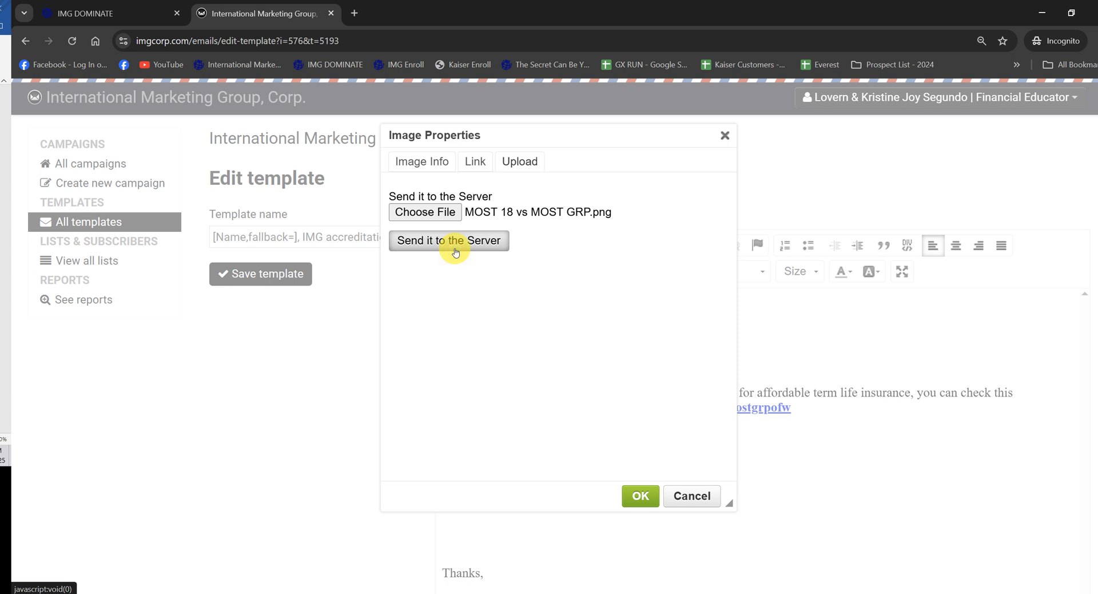
pyautogui.click(461, 250)
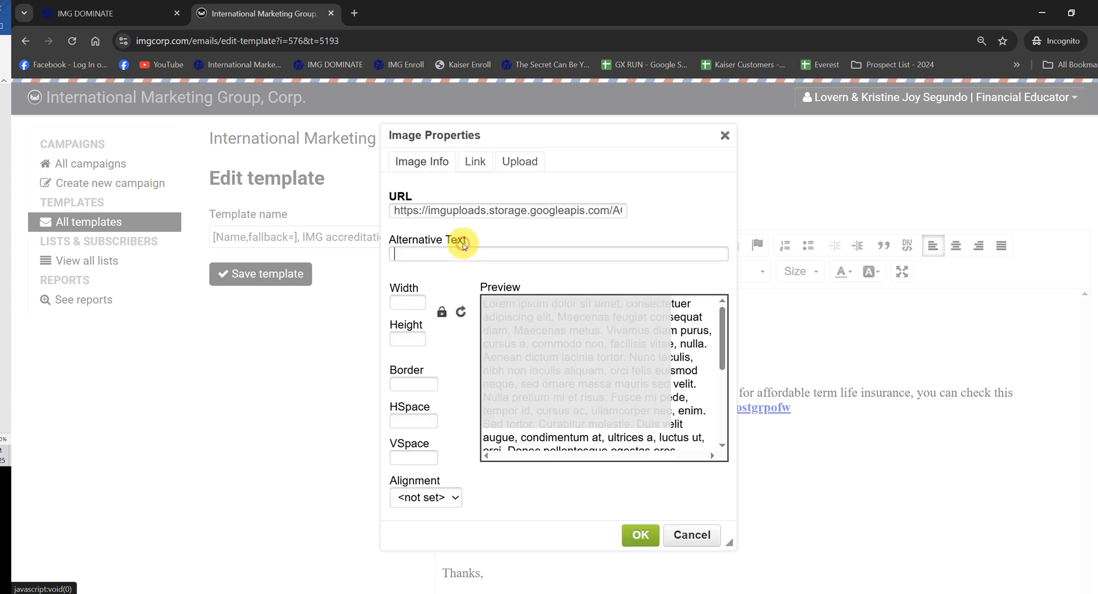
# Step: Insert the MOST 18 vs MOST GRP image into the message at a width of 550 and save the template
pyautogui.doubleClick(407, 301)
pyautogui.write('550')
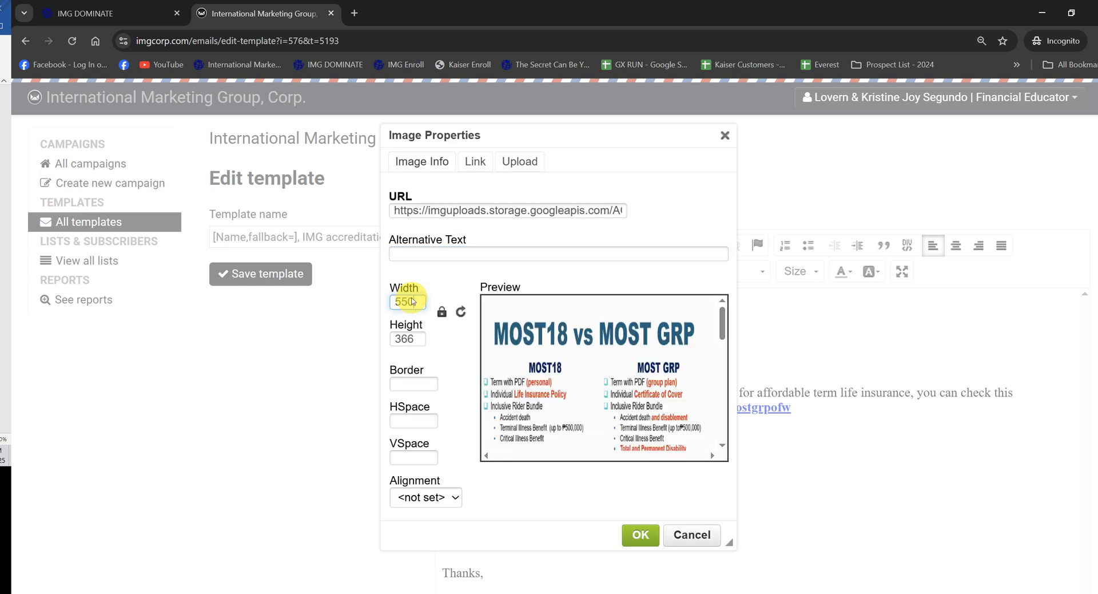
pyautogui.press('Return')
pyautogui.scroll(3, 1092, 355)
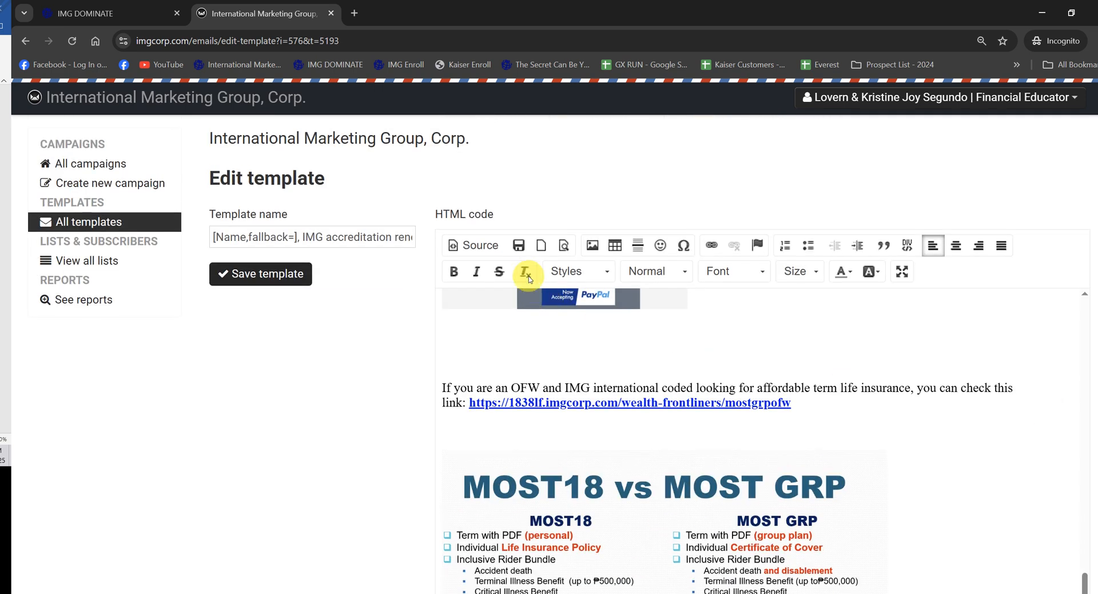
pyautogui.click(519, 247)
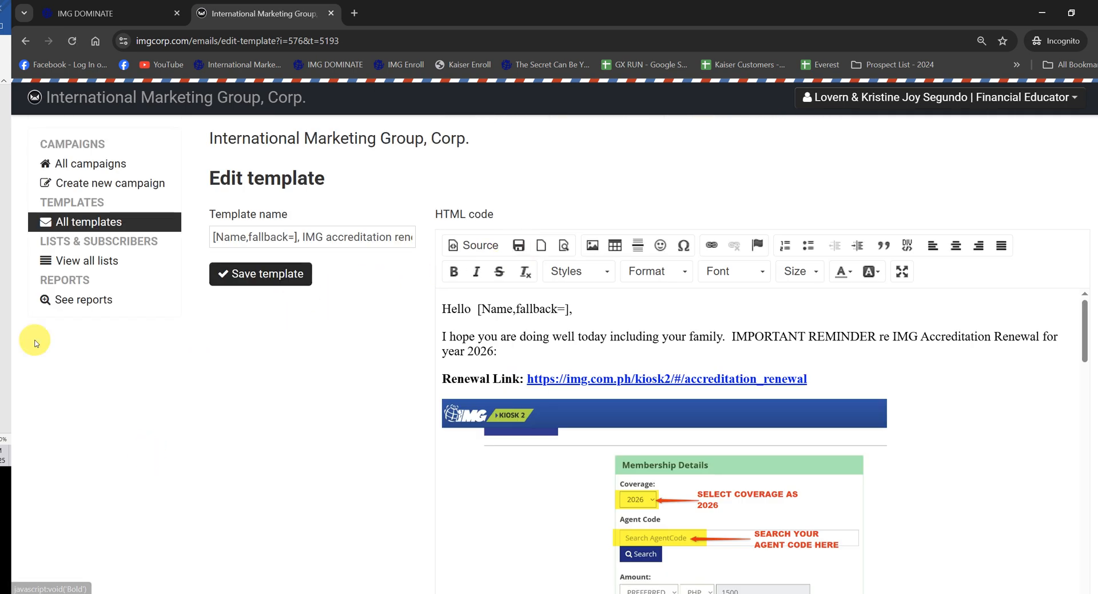
# Step: Switch to the PAYMENT REMINDER - KAISER LTC and IMG Accreditation document in Word and find the MOST GRP picture
pyautogui.moveTo(1, 12); pyautogui.dragTo(584, 150)
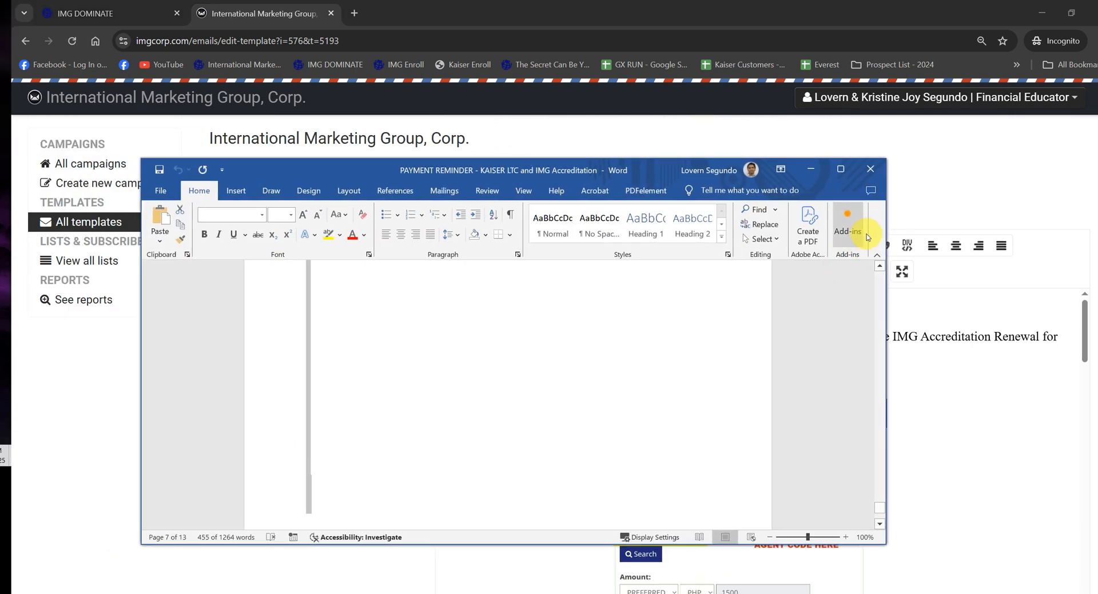
pyautogui.click(839, 162)
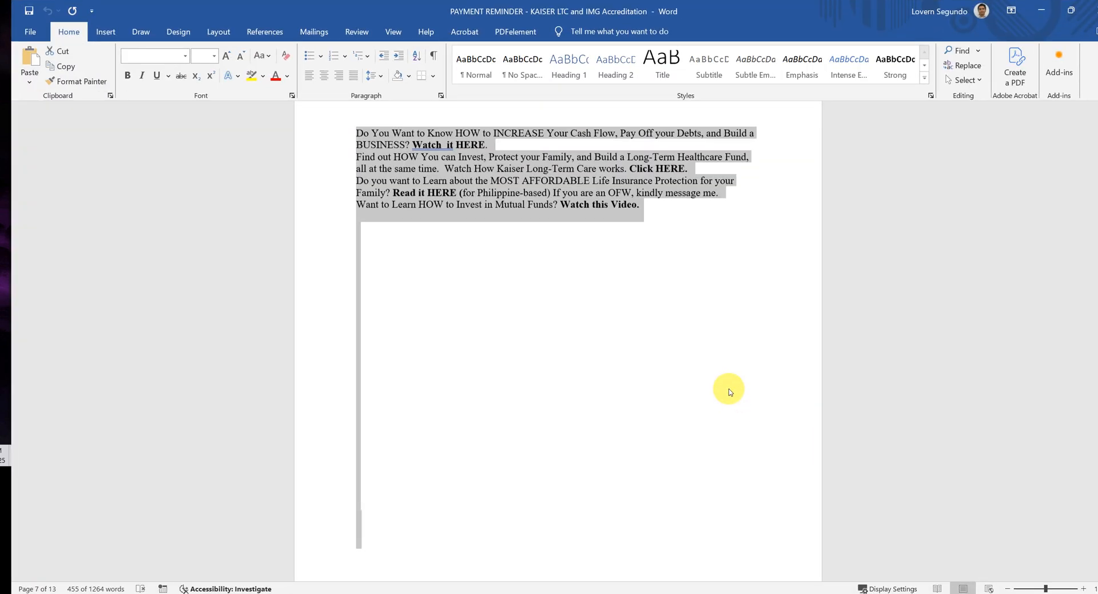
pyautogui.scroll(4, 713, 357)
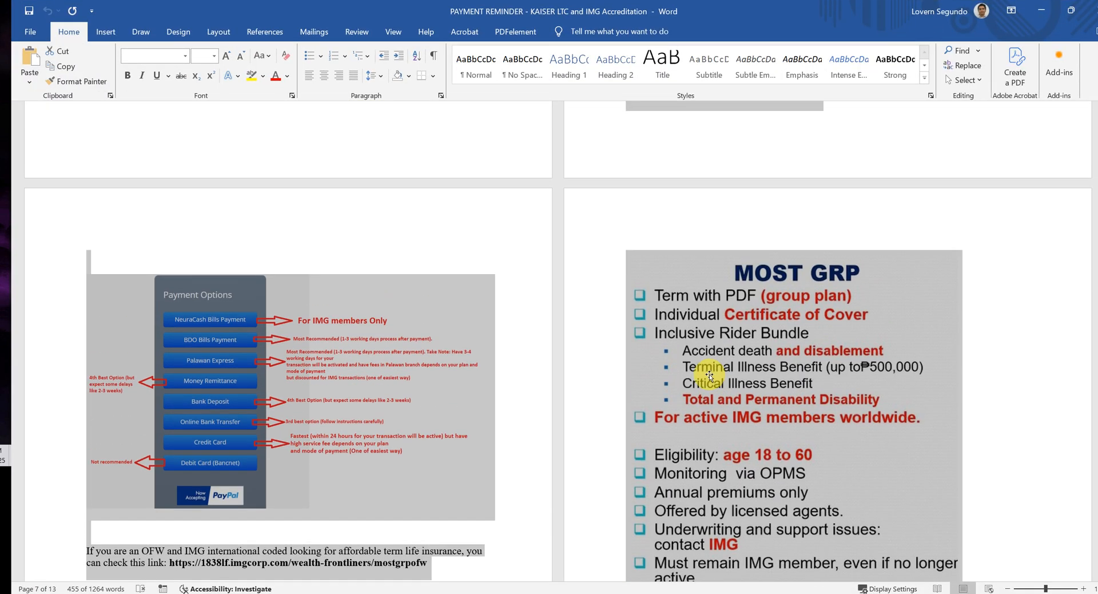
pyautogui.click(694, 234)
pyautogui.scroll(-1, 1000, 254)
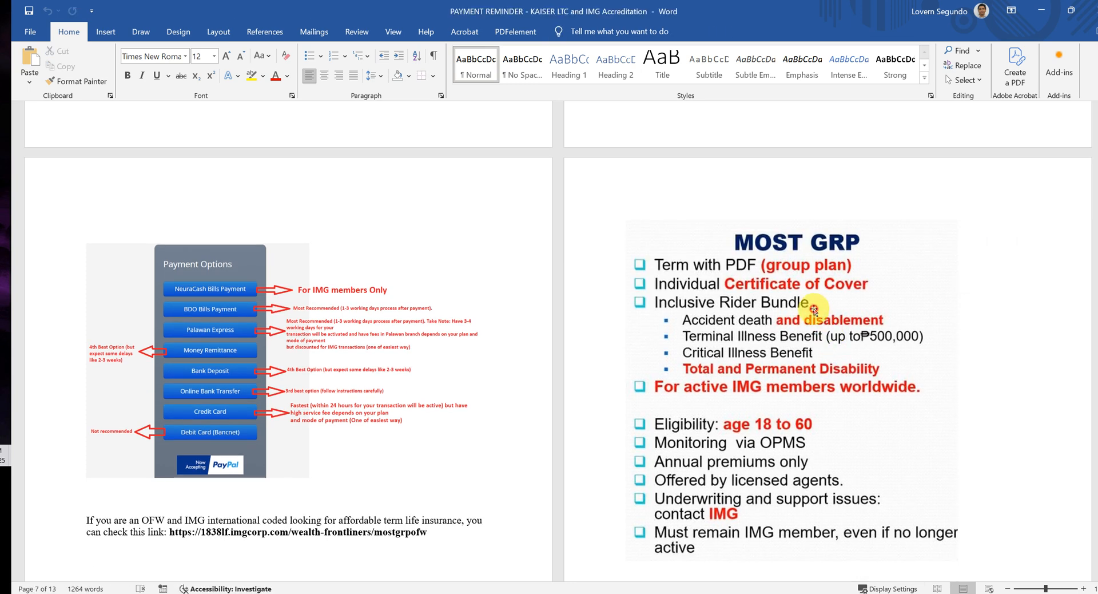
# Step: Start saving the MOST GRP picture from the document as a PNG file, and cancel the save
pyautogui.rightClick(816, 312)
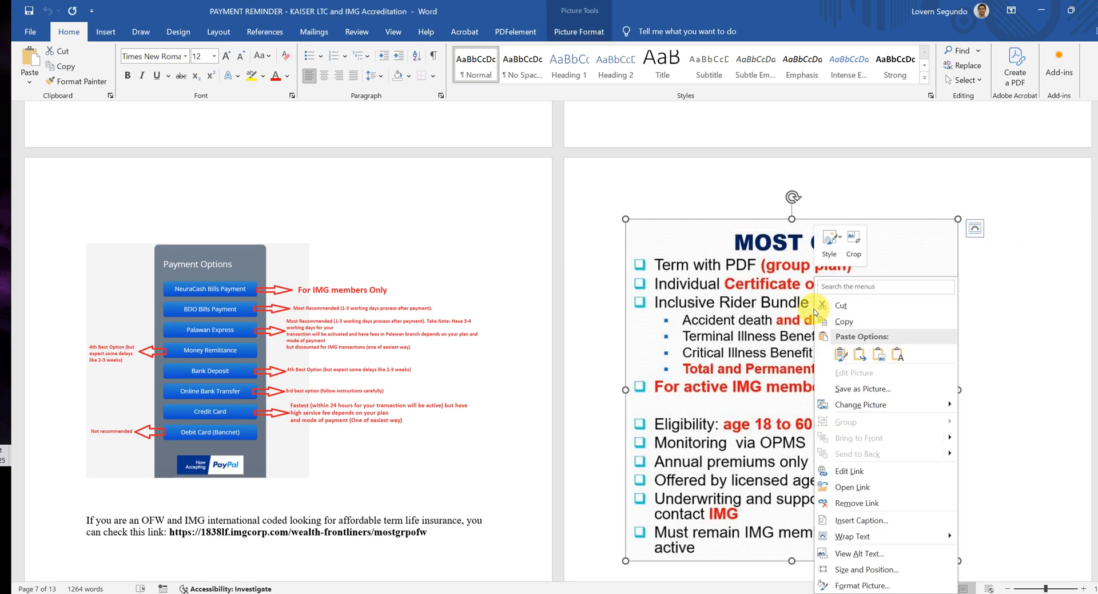
pyautogui.click(847, 388)
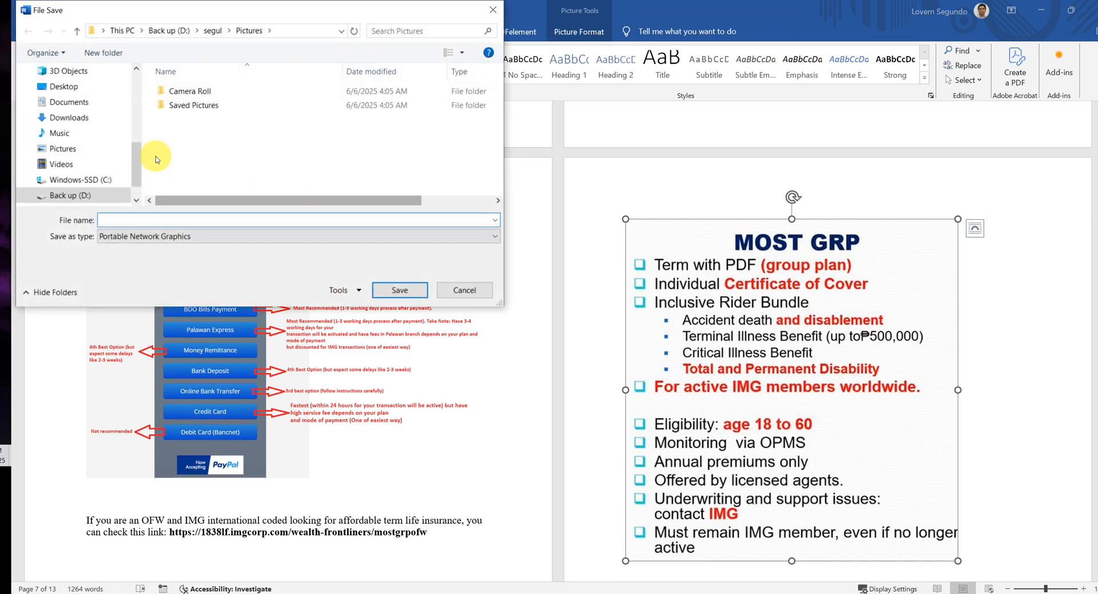
pyautogui.moveTo(133, 170); pyautogui.dragTo(130, 74)
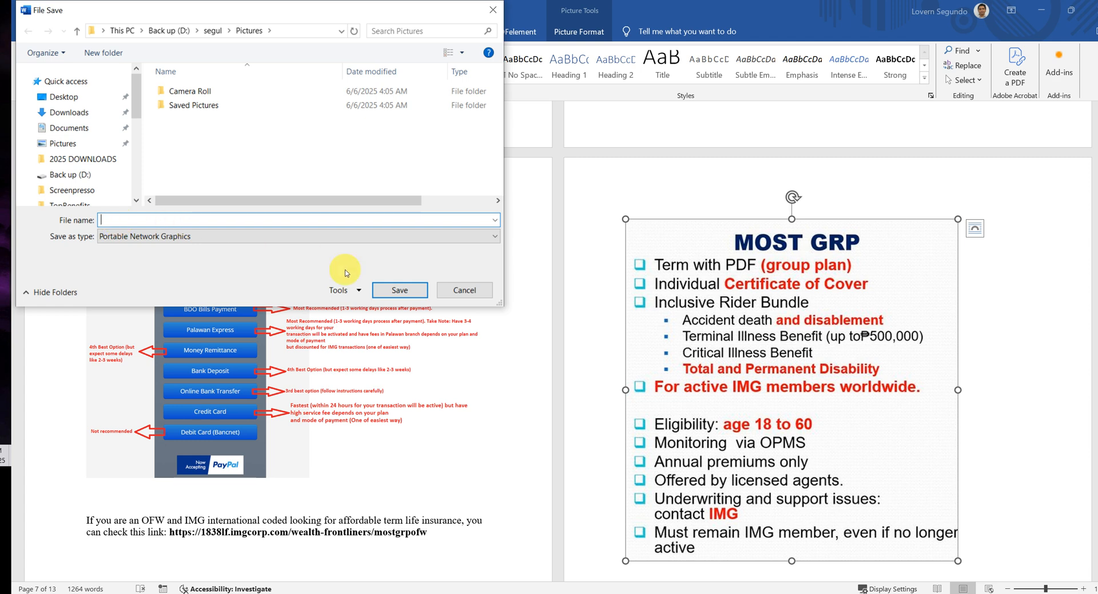
pyautogui.click(450, 292)
# Step: Start saving the Payment Options picture as a PNG file, cancel it and return to the template in the browser
pyautogui.scroll(-10, 715, 417)
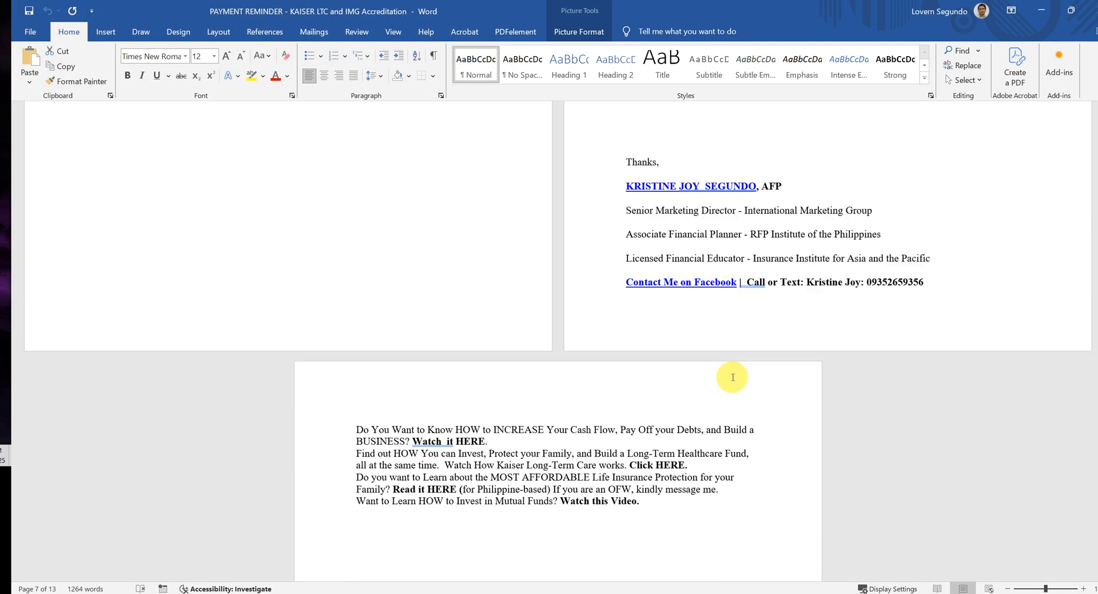
pyautogui.scroll(10, 590, 401)
pyautogui.scroll(-3, 343, 343)
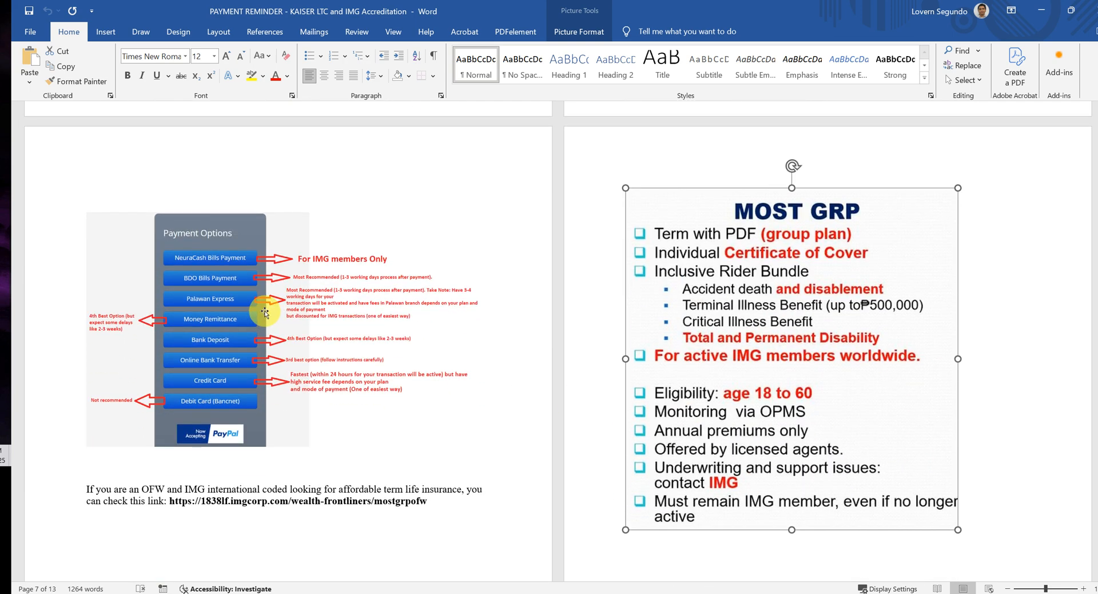
pyautogui.click(265, 312)
pyautogui.rightClick(265, 312)
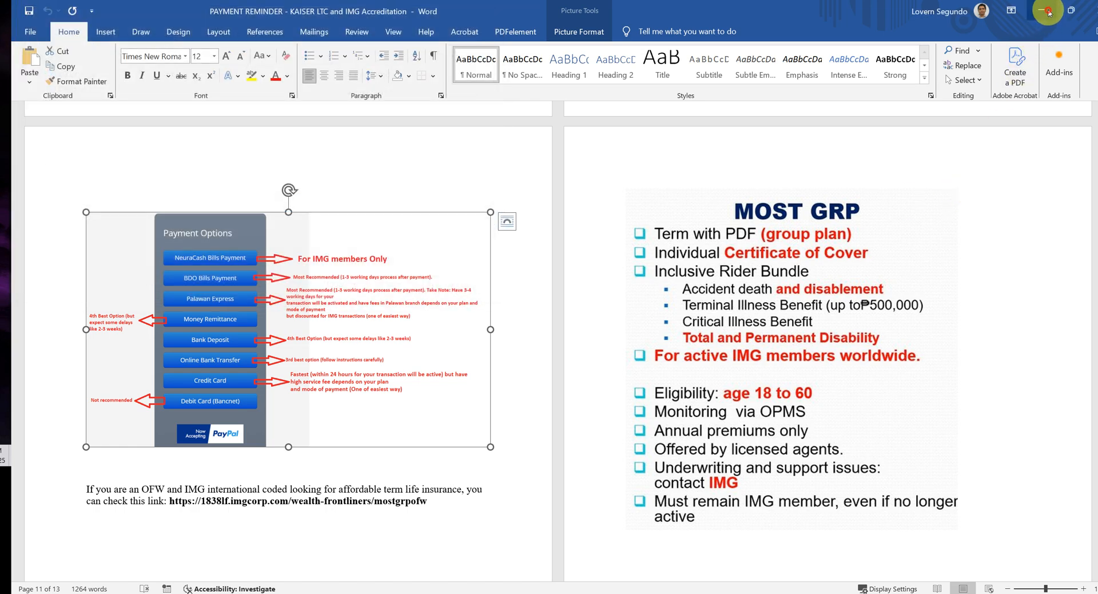
pyautogui.click(1049, 12)
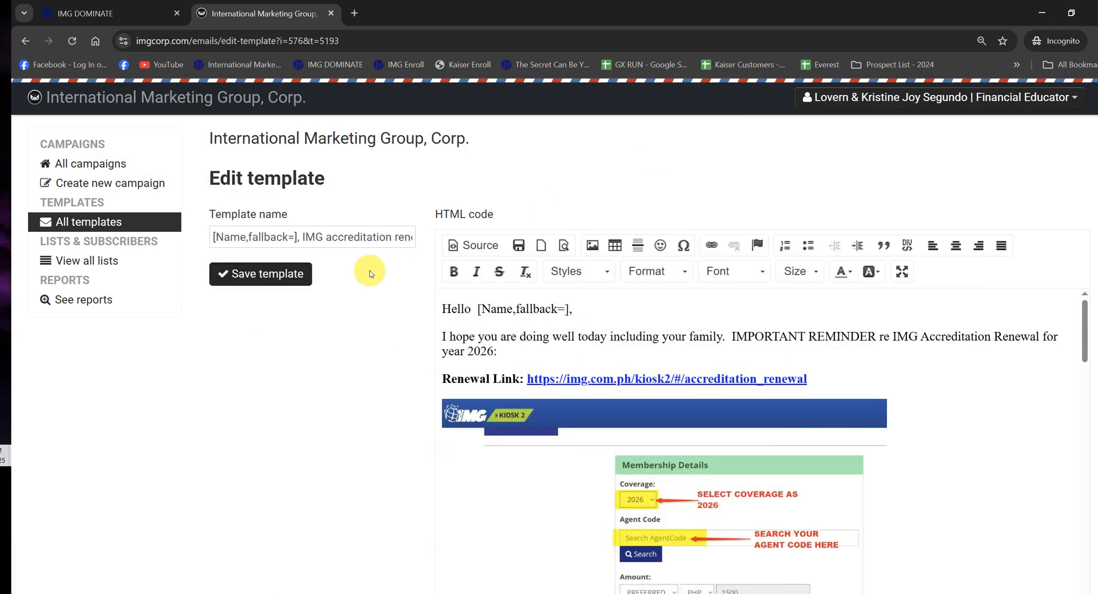
# Step: Save the template and create a new campaign from the "IMG accreditation renewal for year 2026" template
pyautogui.click(284, 275)
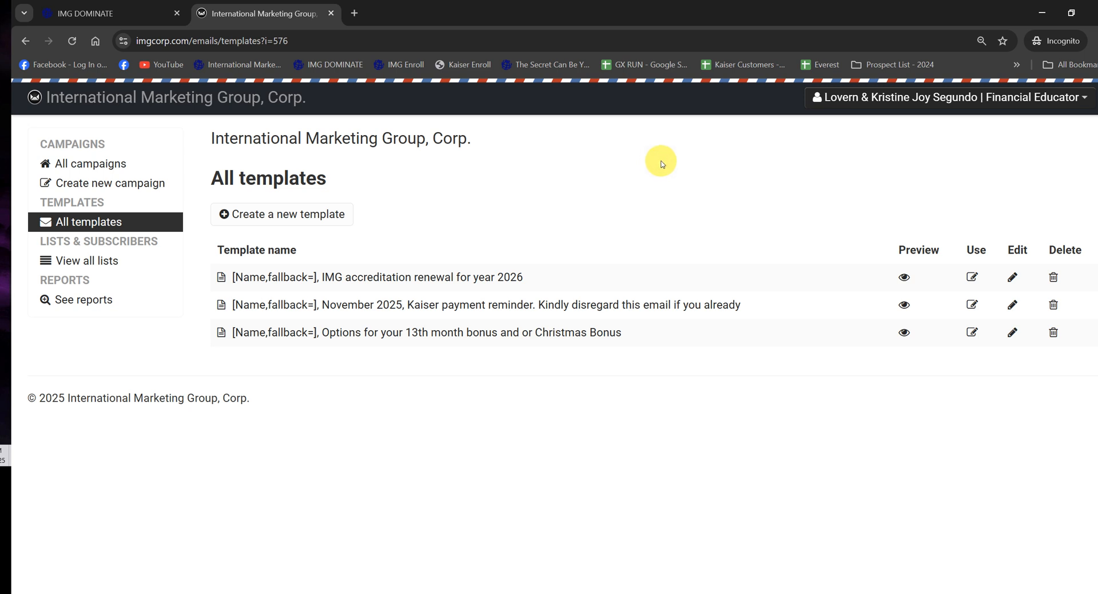
pyautogui.click(974, 278)
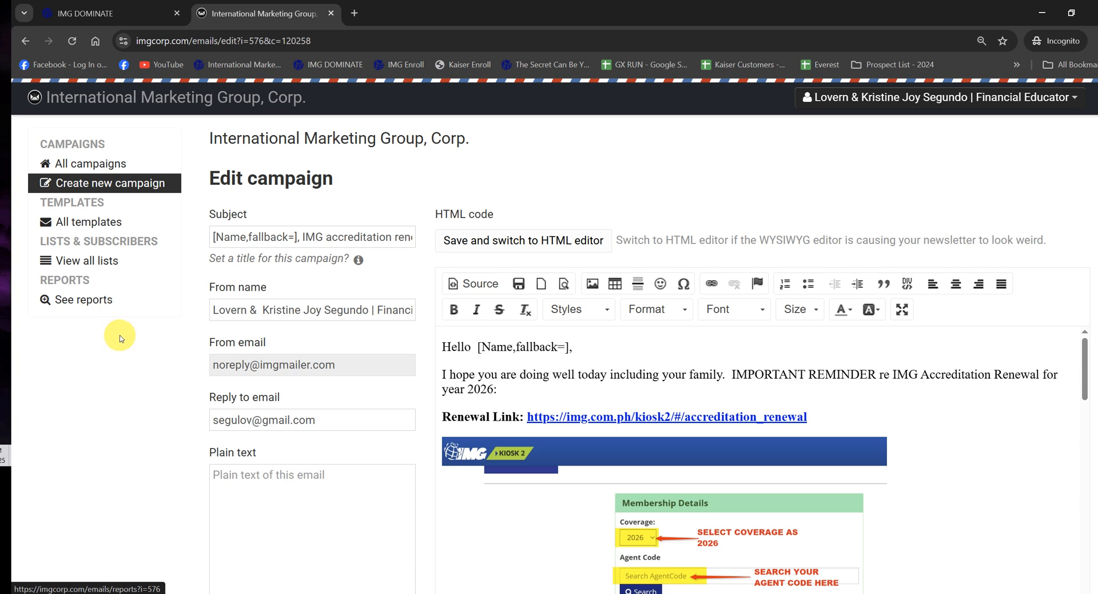
# Step: Save the new campaign with its open and click tracking left on, and continue to the recipient settings
pyautogui.scroll(-1, 125, 340)
pyautogui.scroll(-10, 125, 340)
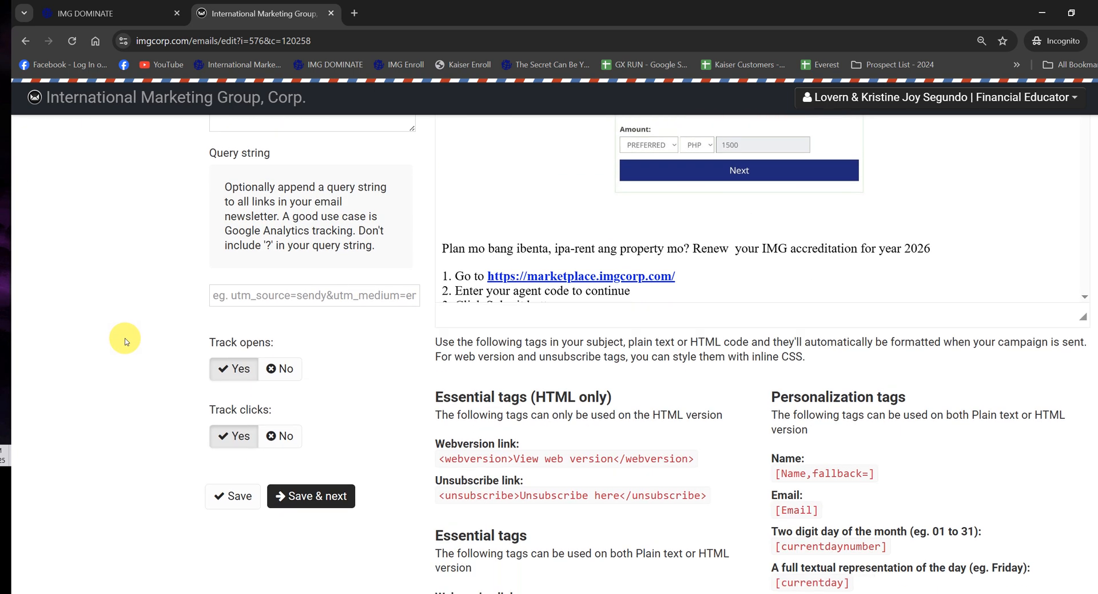
pyautogui.click(301, 336)
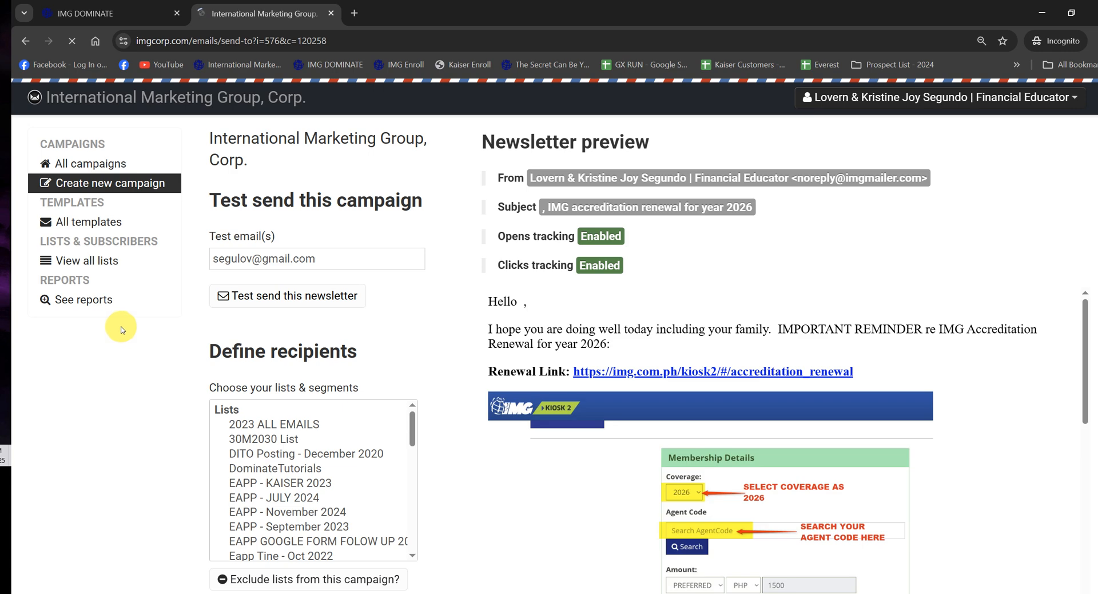
# Step: Find "payment" among the campaign's recipient lists and choose the PAYMENT_IMG Renewal list
pyautogui.scroll(-4, 116, 329)
pyautogui.scroll(-10, 351, 272)
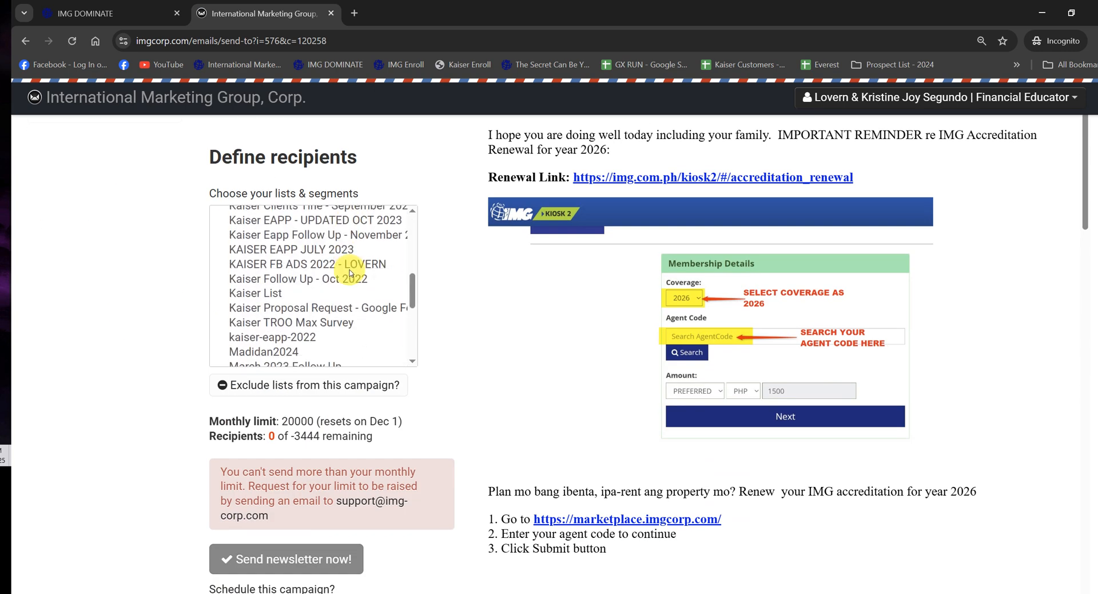
pyautogui.scroll(-3, 351, 272)
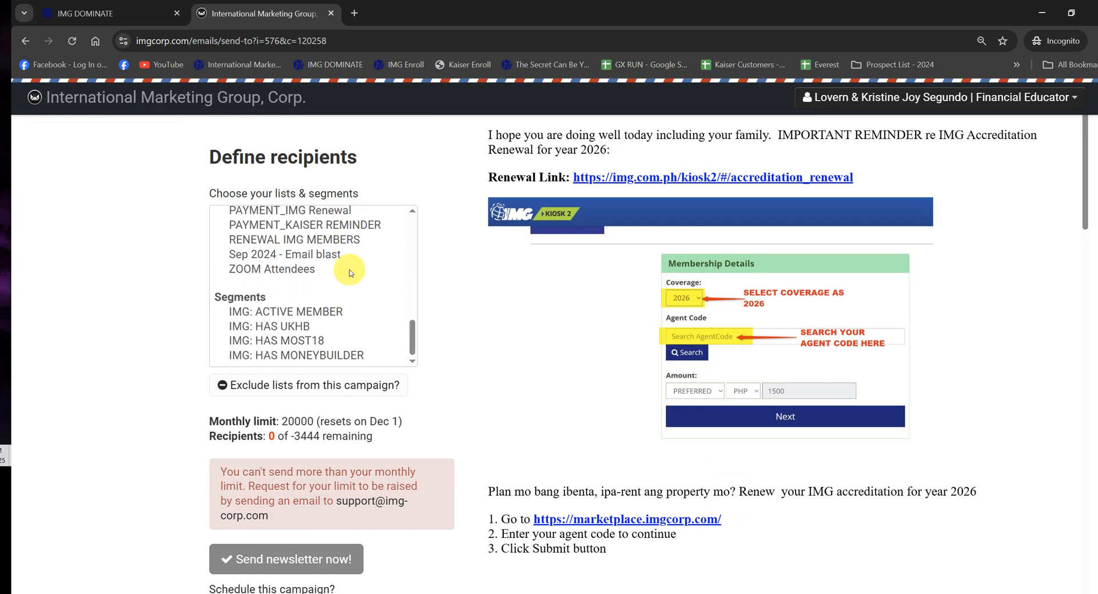
pyautogui.scroll(4, 332, 275)
pyautogui.scroll(4, 331, 274)
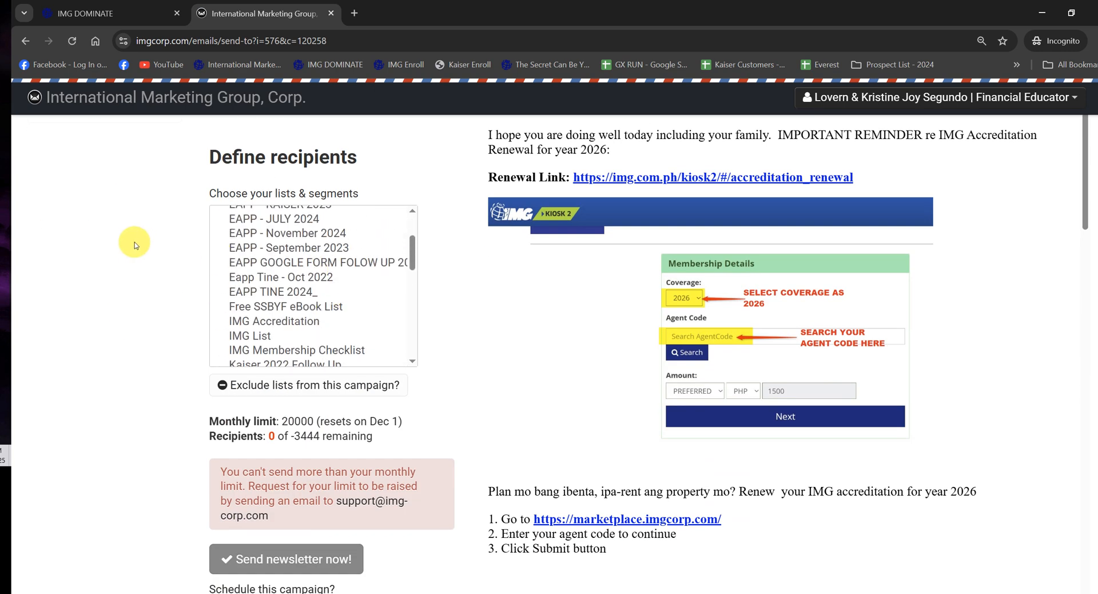
pyautogui.hotkey('ctrl', 'f')
pyautogui.write('payment')
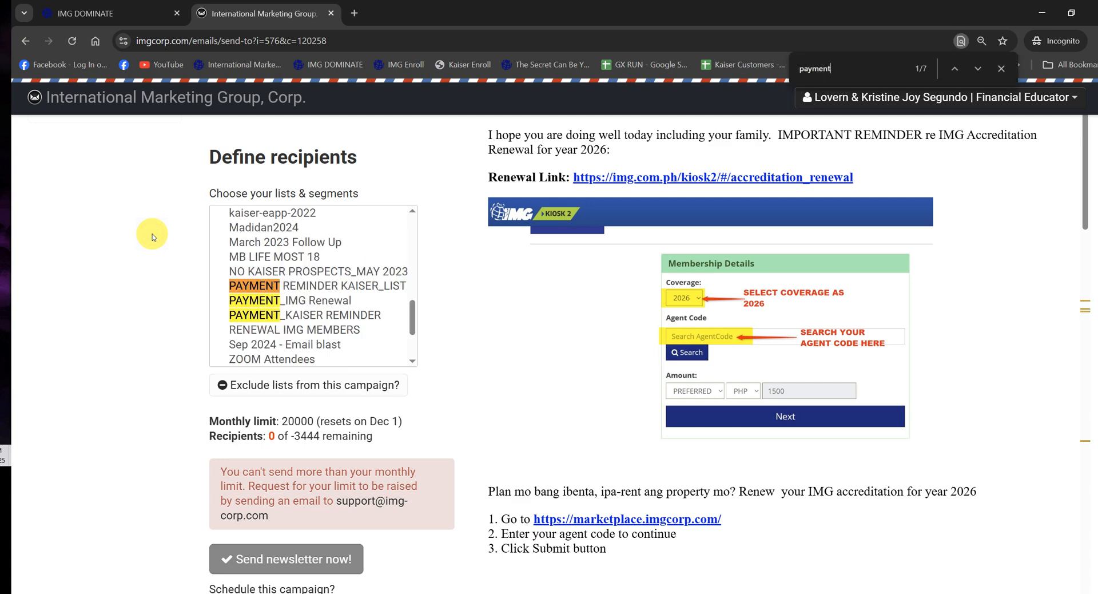
pyautogui.click(321, 300)
pyautogui.scroll(-2, 114, 318)
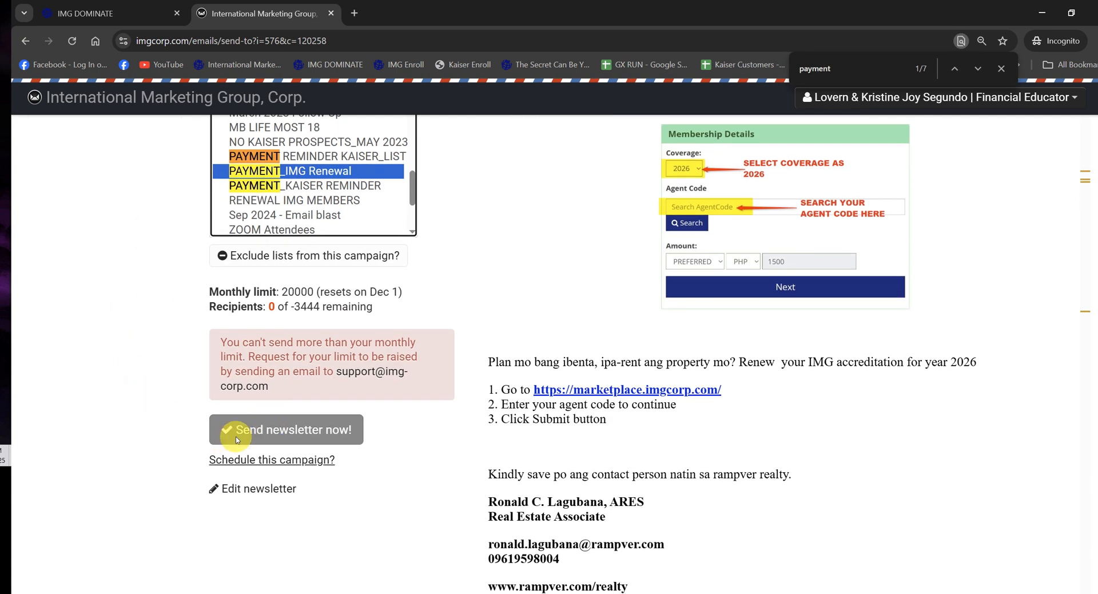